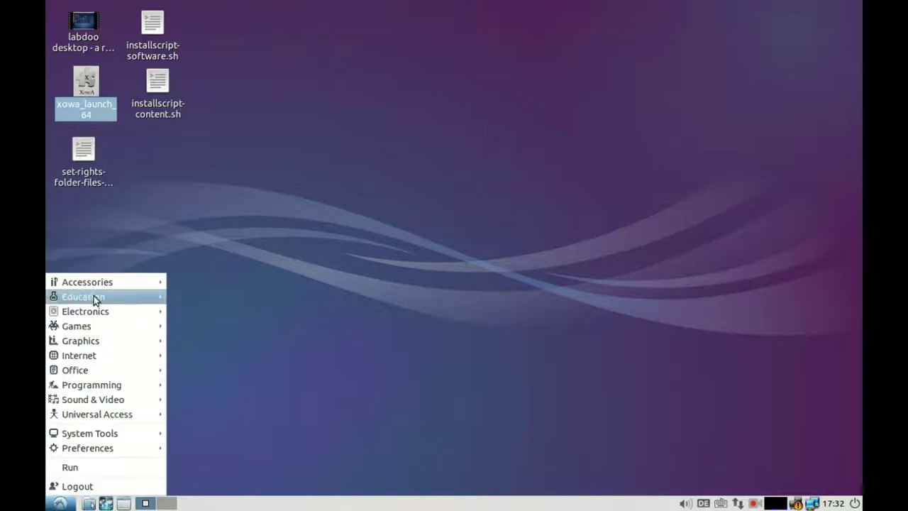
Step: Browse each start-menu category's submenu, then launch Educational suite GCompris from Education
mouse_move(102, 286)
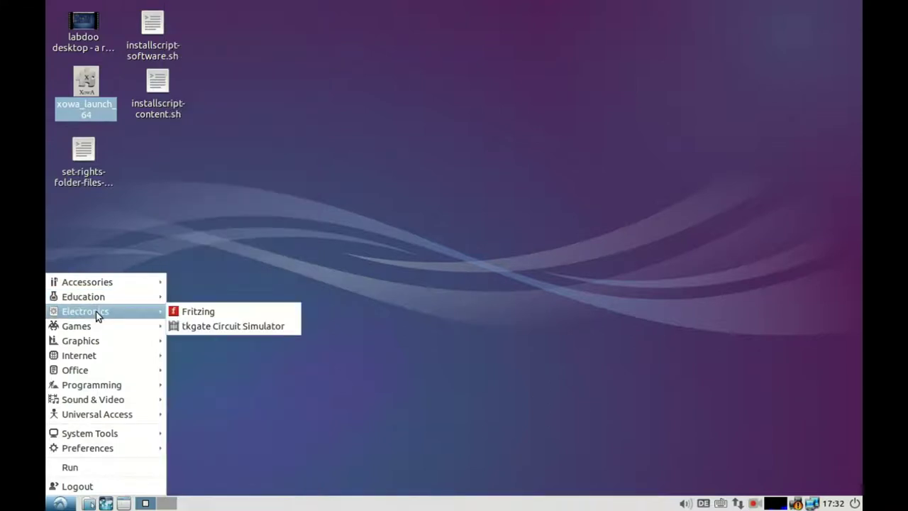
mouse_move(97, 342)
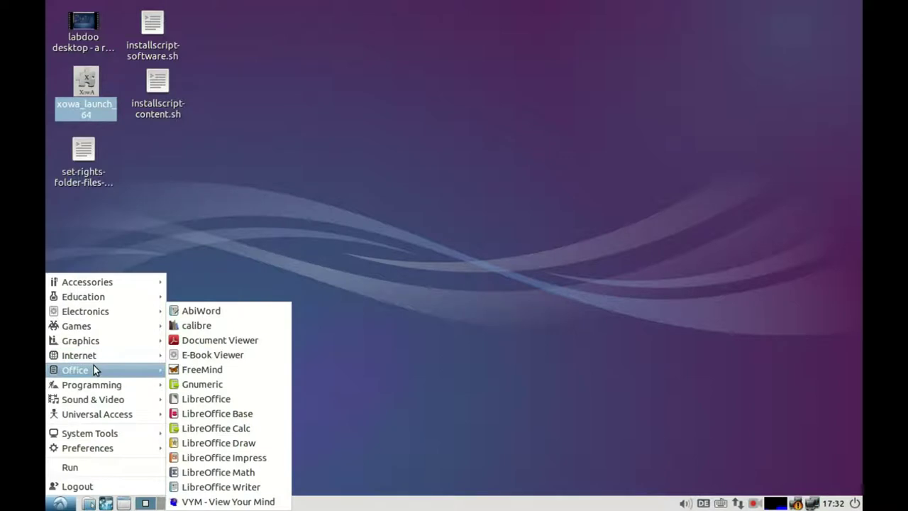
mouse_move(94, 384)
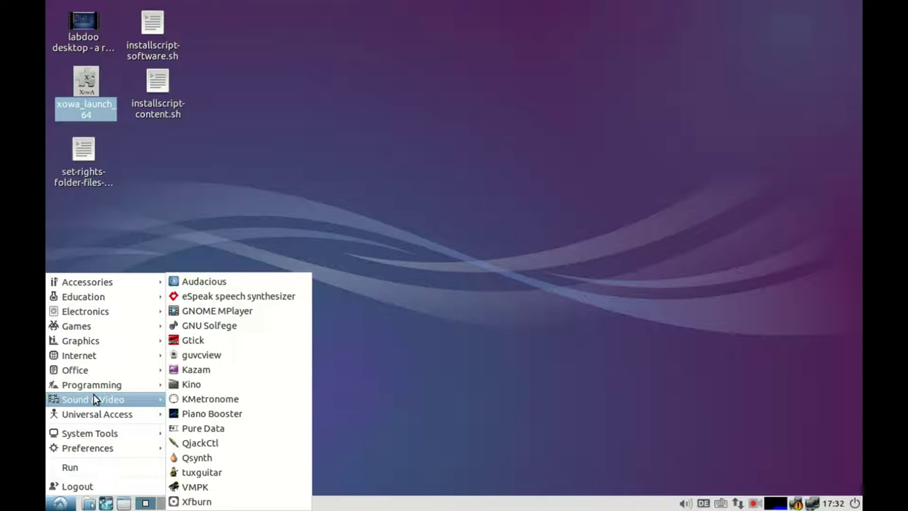
mouse_move(94, 415)
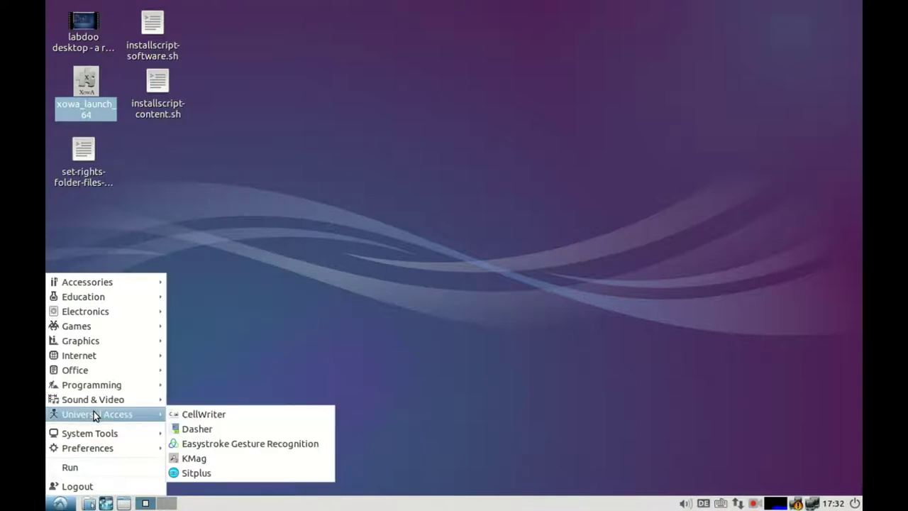
mouse_move(92, 432)
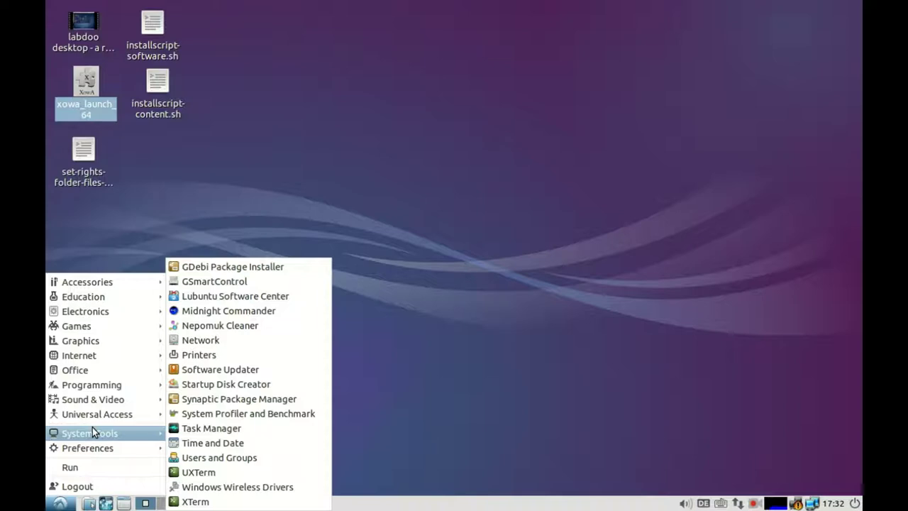
mouse_move(93, 448)
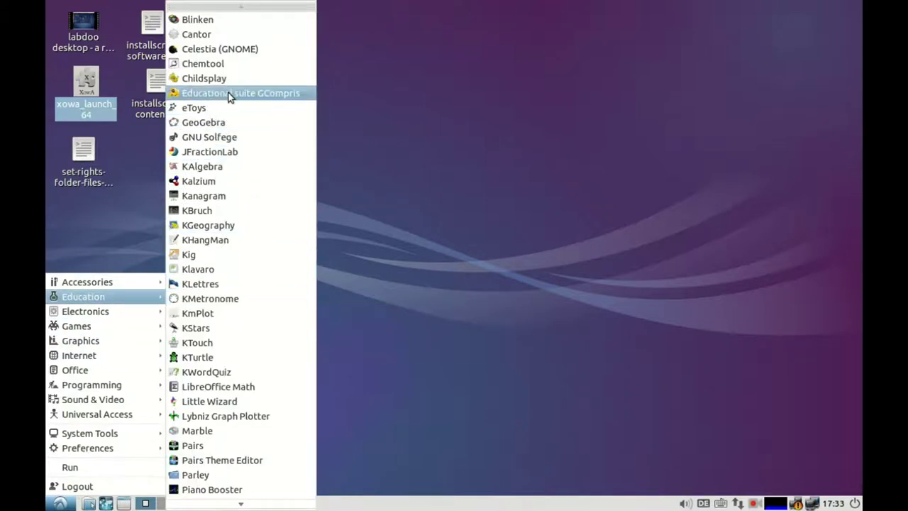
click(228, 94)
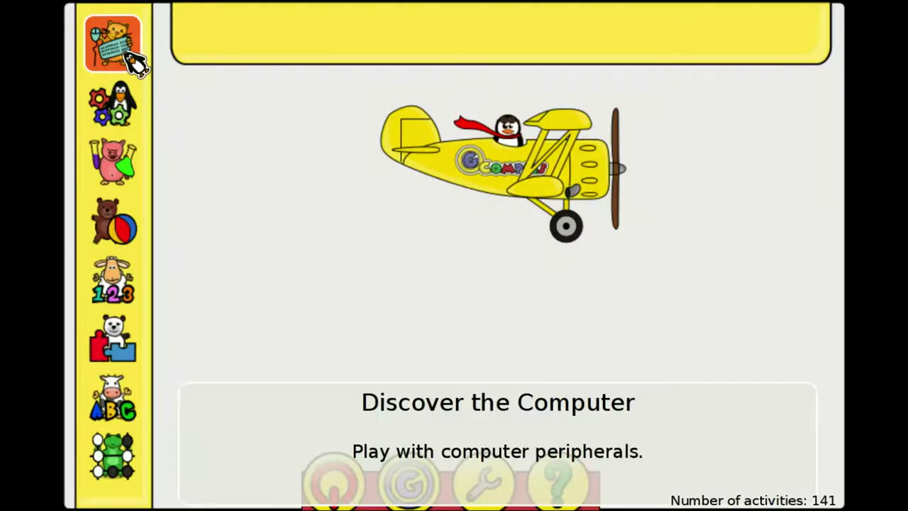
Step: Browse the computer, discovery, experiential, amusement and mathematics activity categories in GCompris
click(141, 56)
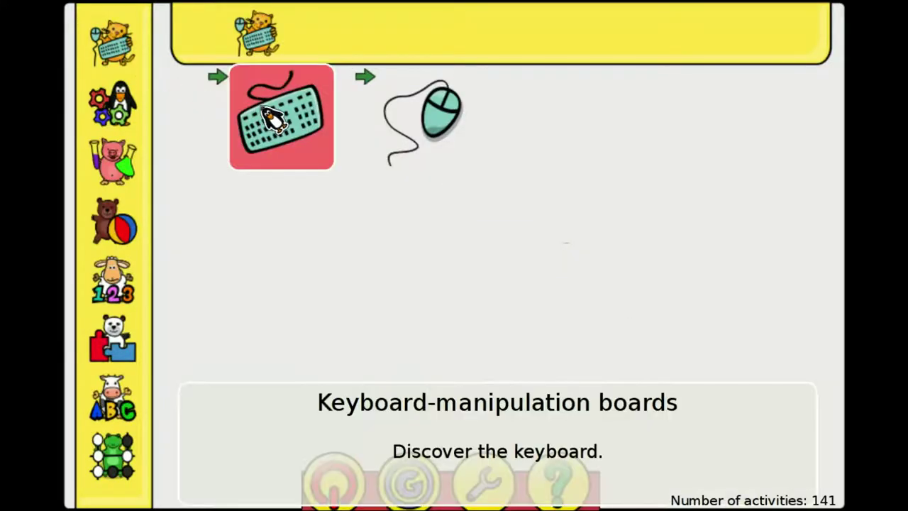
click(128, 125)
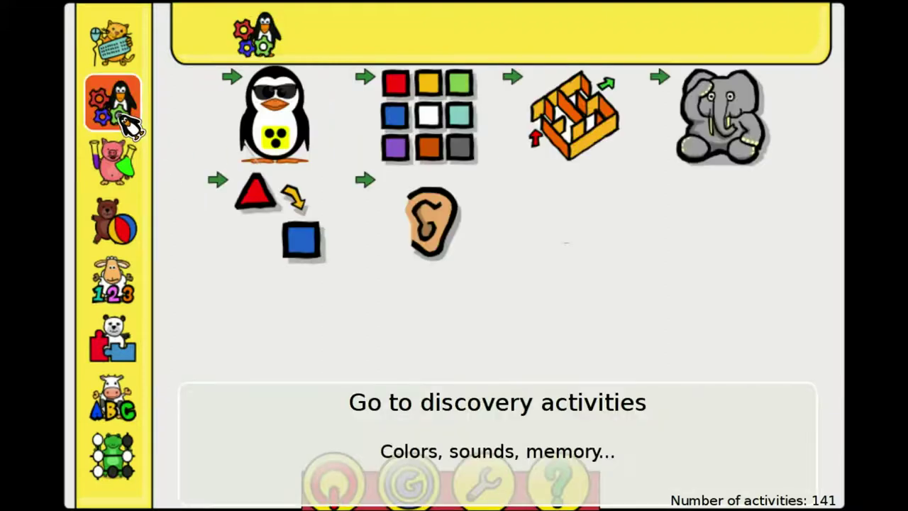
click(126, 164)
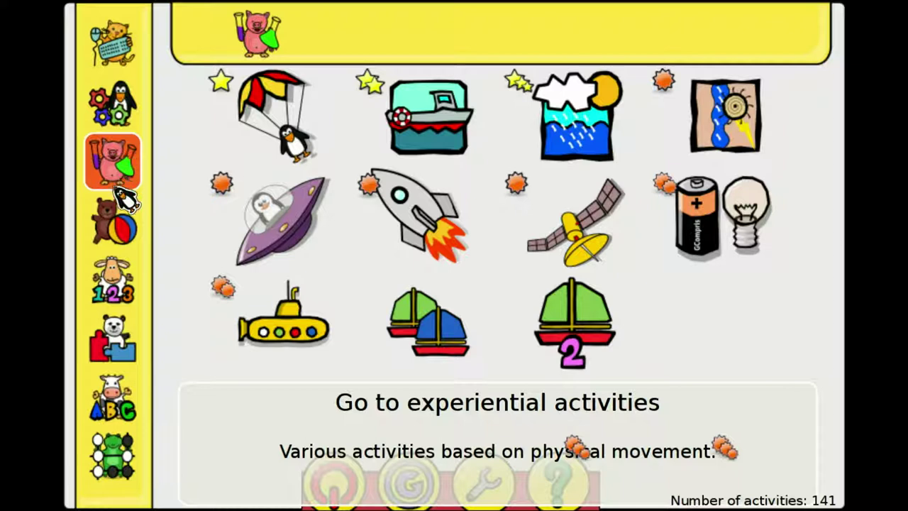
click(115, 226)
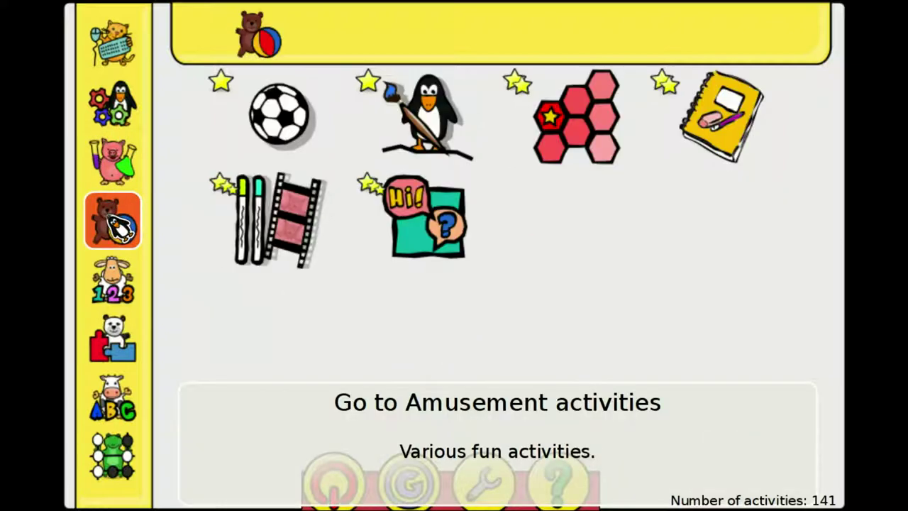
click(113, 282)
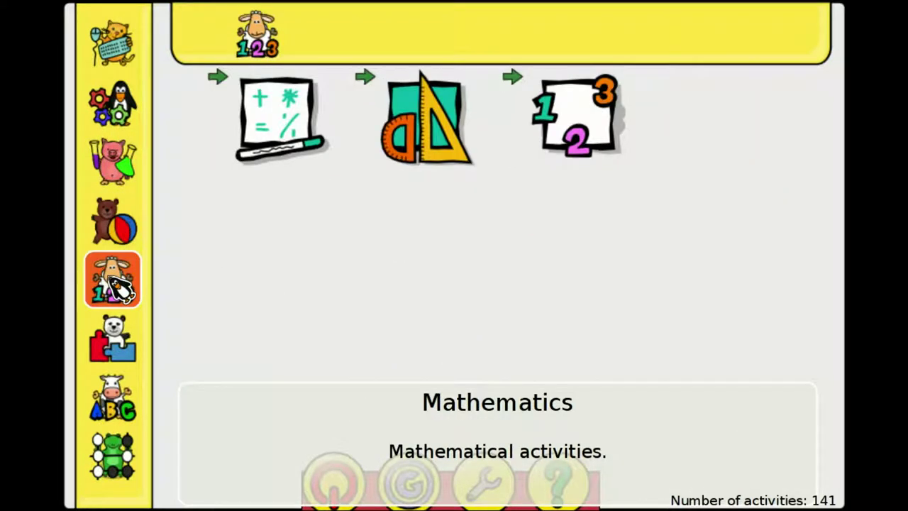
Step: Open Numeration > Money and start the first Money activity
click(584, 146)
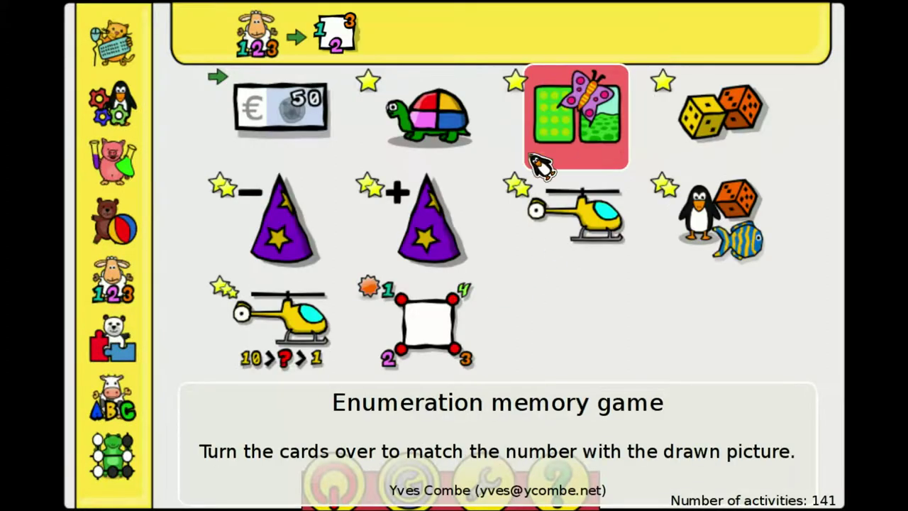
click(291, 124)
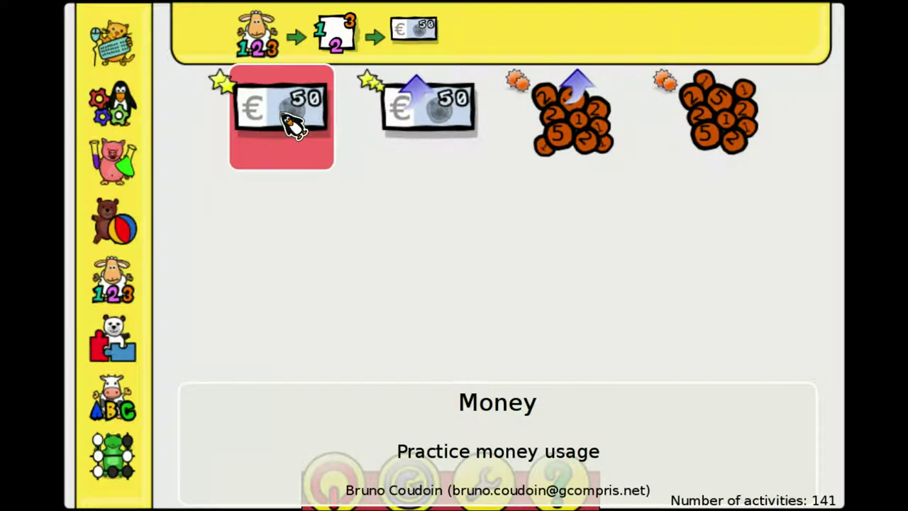
click(291, 124)
Step: Pay $7 for the light bulb with a 5 bill and a 2 coin
click(252, 403)
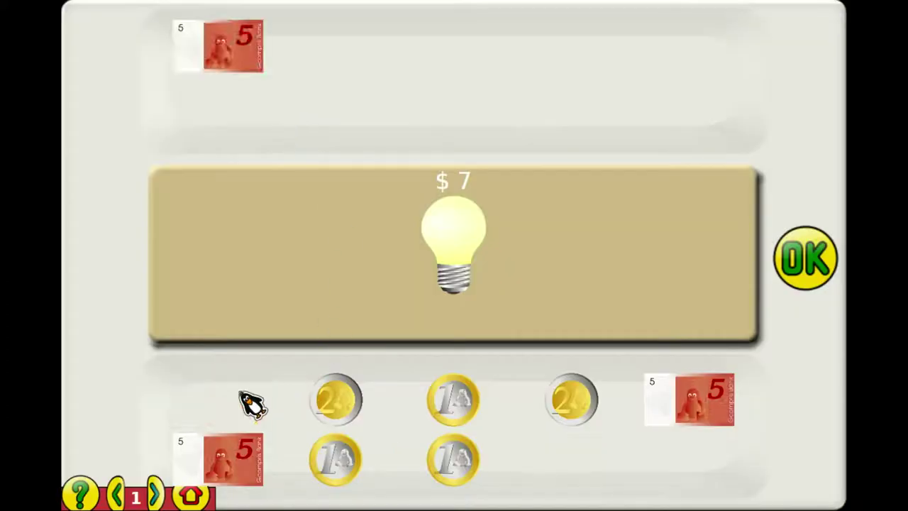
click(335, 402)
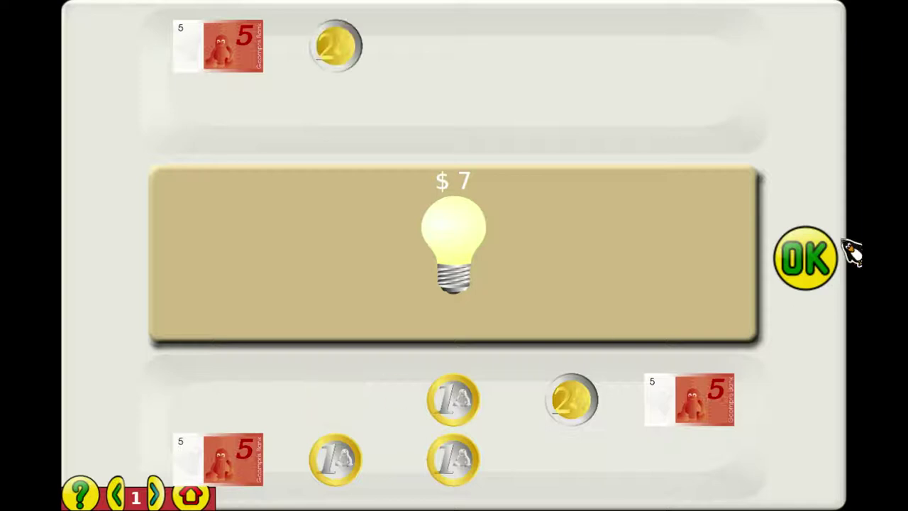
click(823, 262)
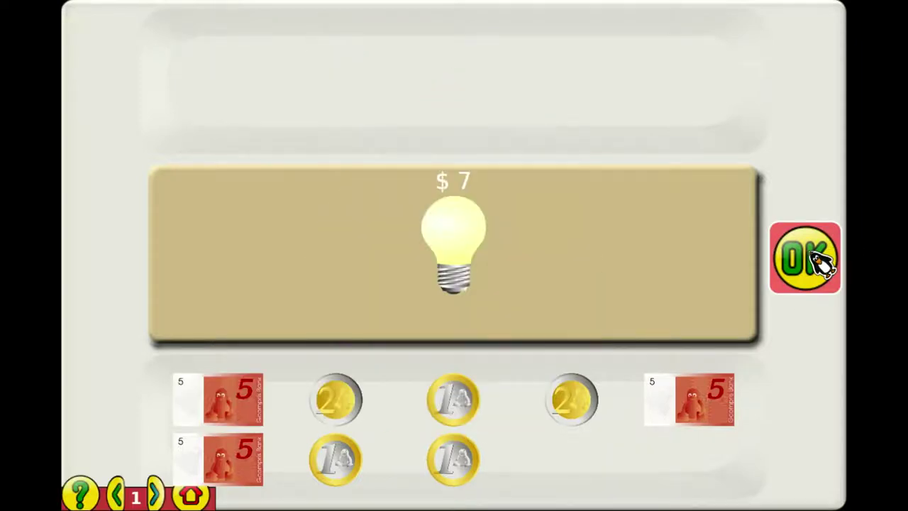
Step: Return to the main menu and quit GCompris, confirming 'Yes, I am sure!'
click(201, 497)
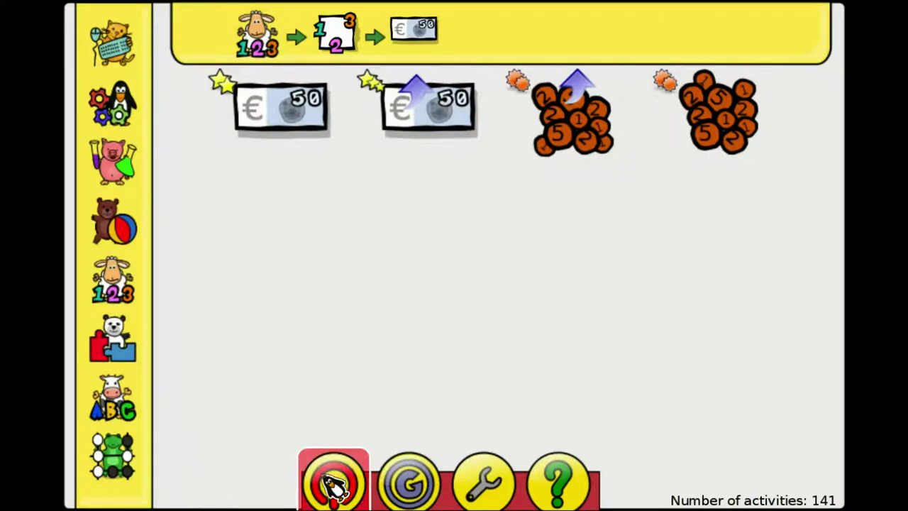
click(332, 483)
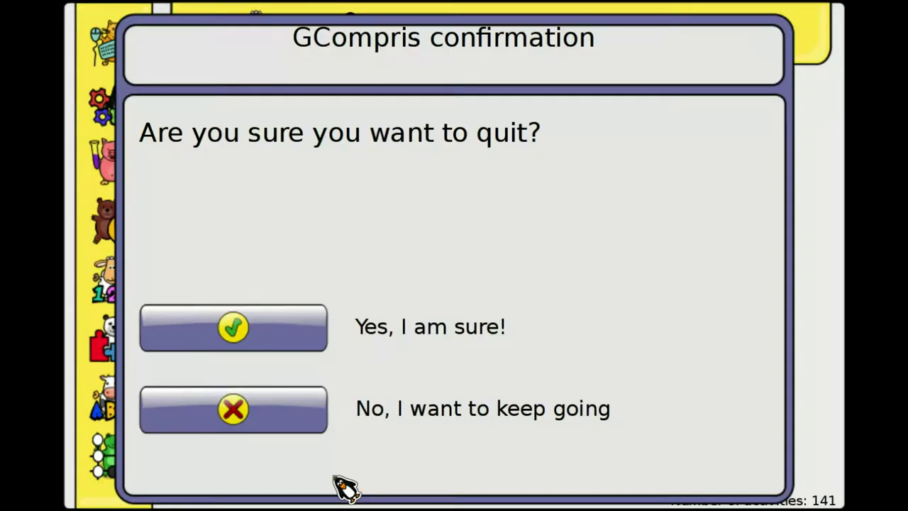
click(272, 336)
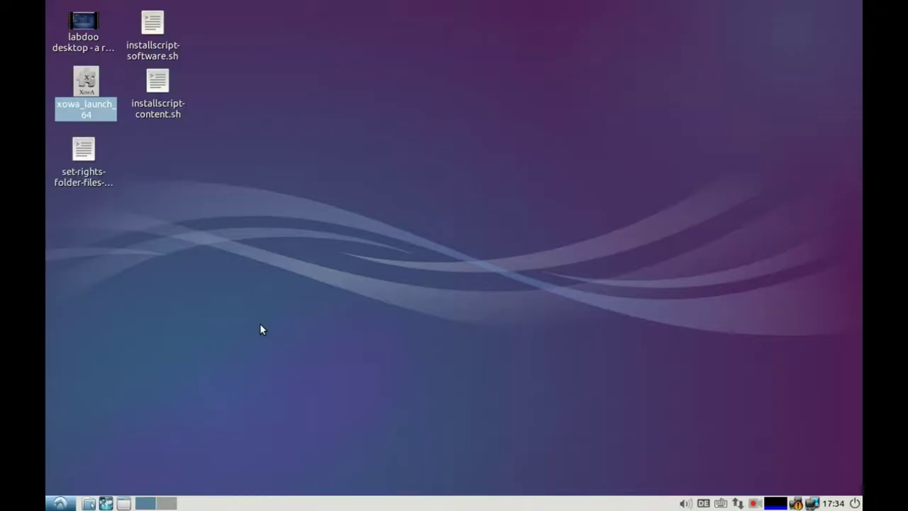
Step: Launch LibreOffice Writer from the application menu
click(59, 503)
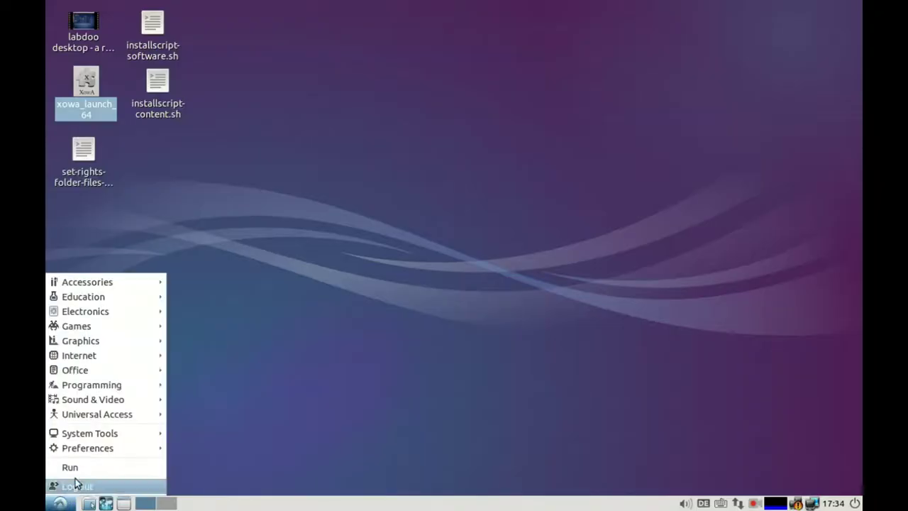
mouse_move(106, 372)
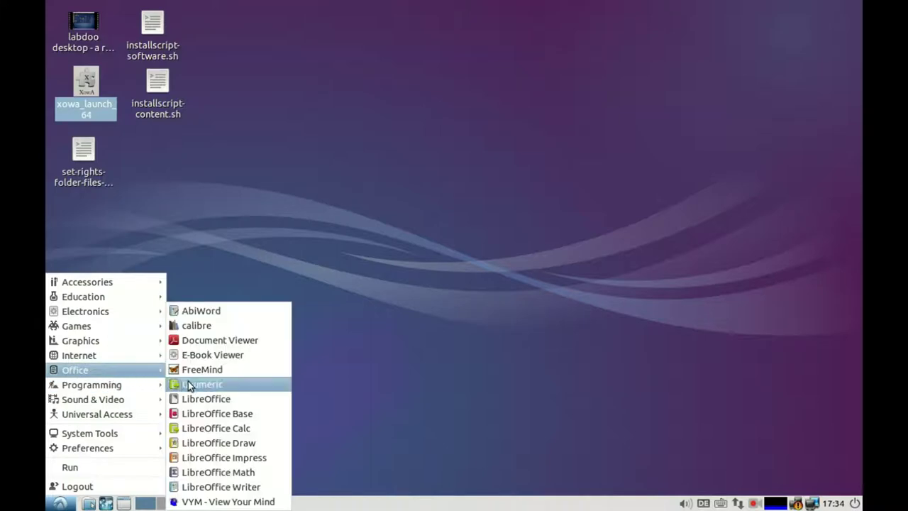
click(201, 489)
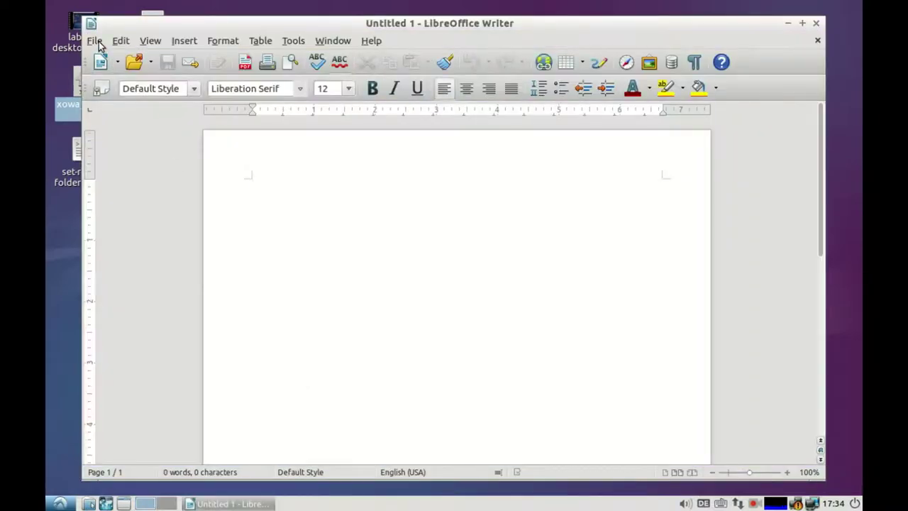
Step: Look through Writer's menu commands, then close the empty Untitled 1 document
click(95, 41)
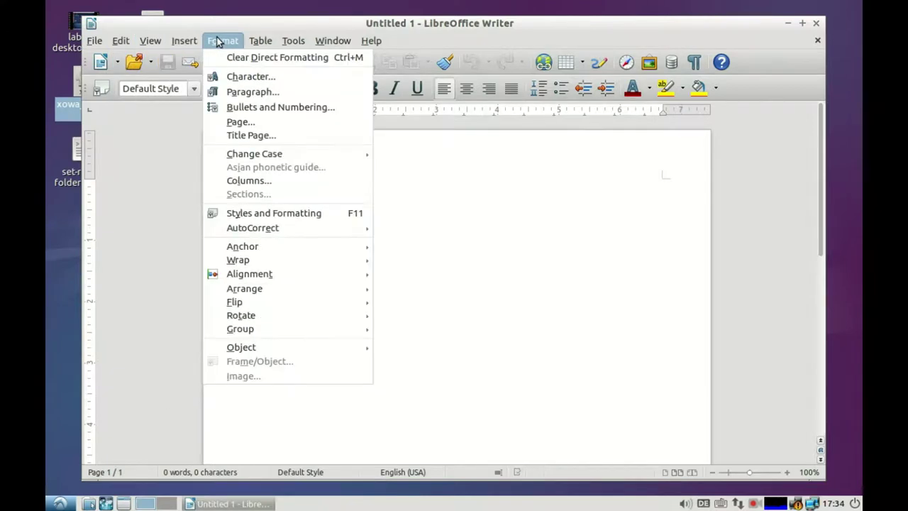
click(487, 261)
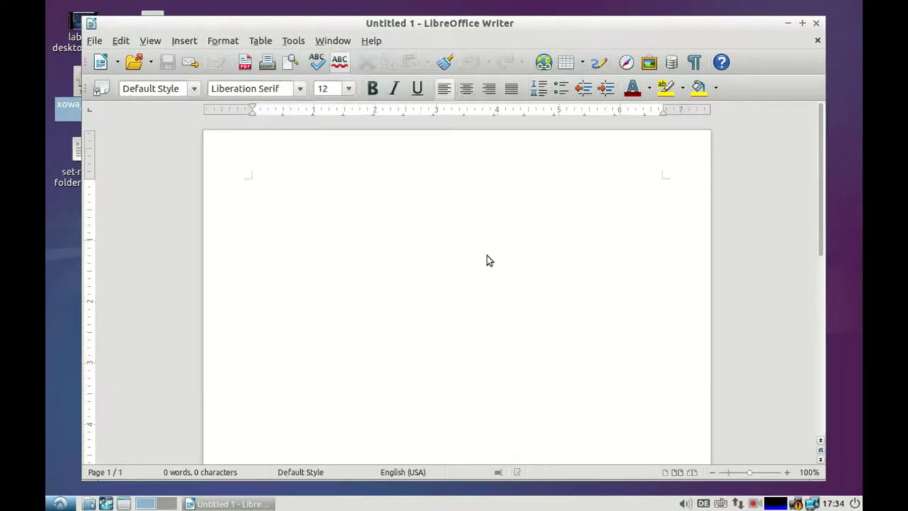
click(816, 25)
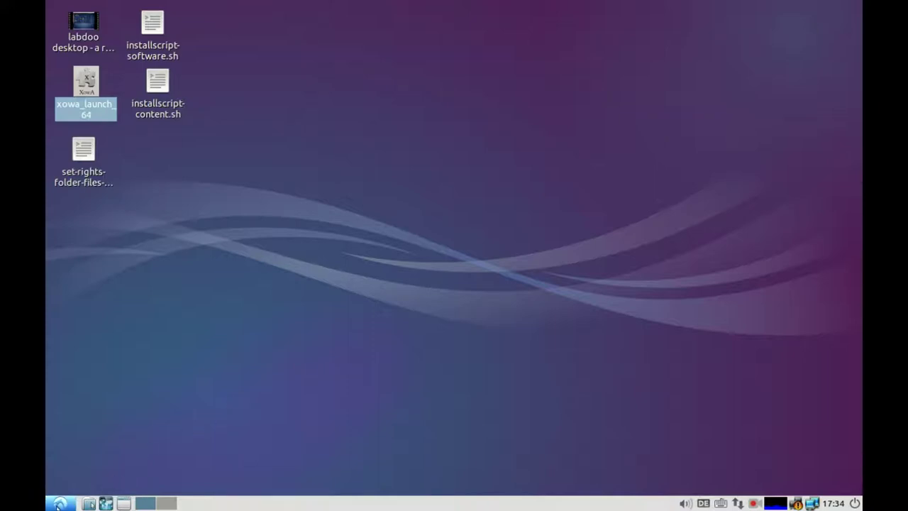
Step: Launch Monitor Settings from the Preferences menu
click(58, 505)
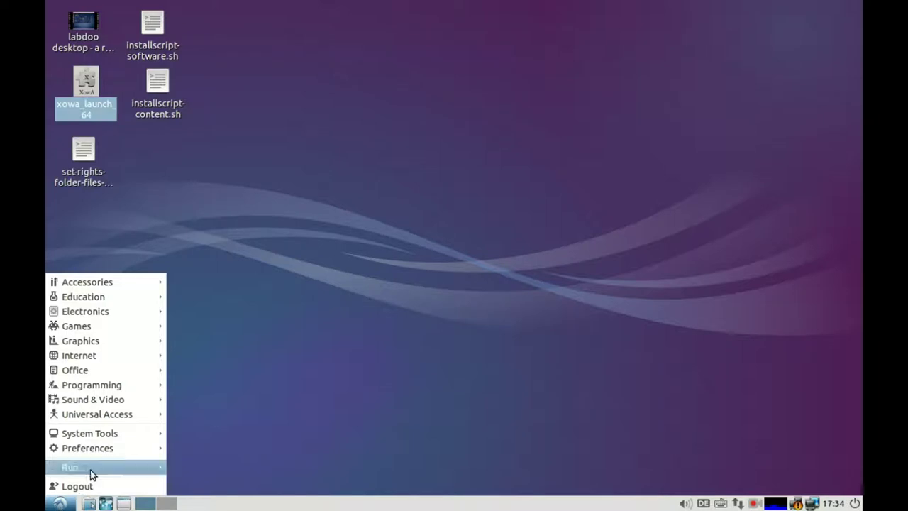
mouse_move(113, 437)
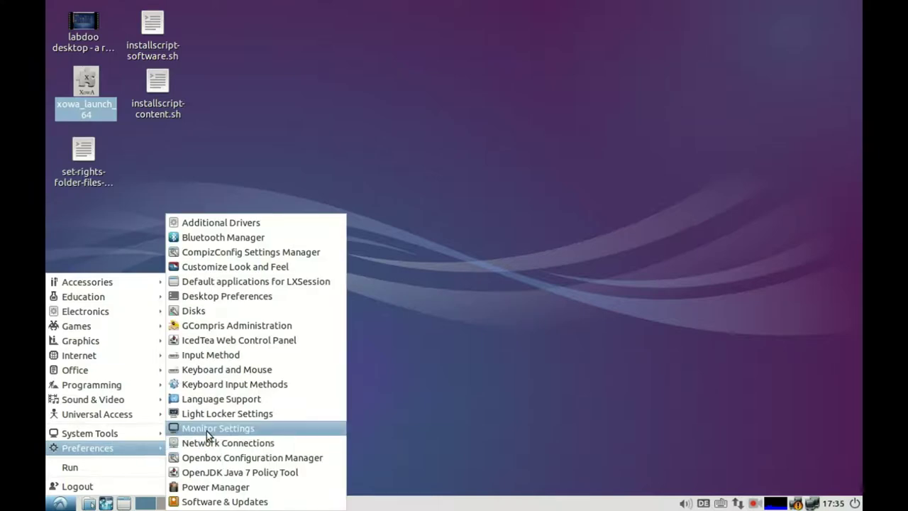
click(205, 429)
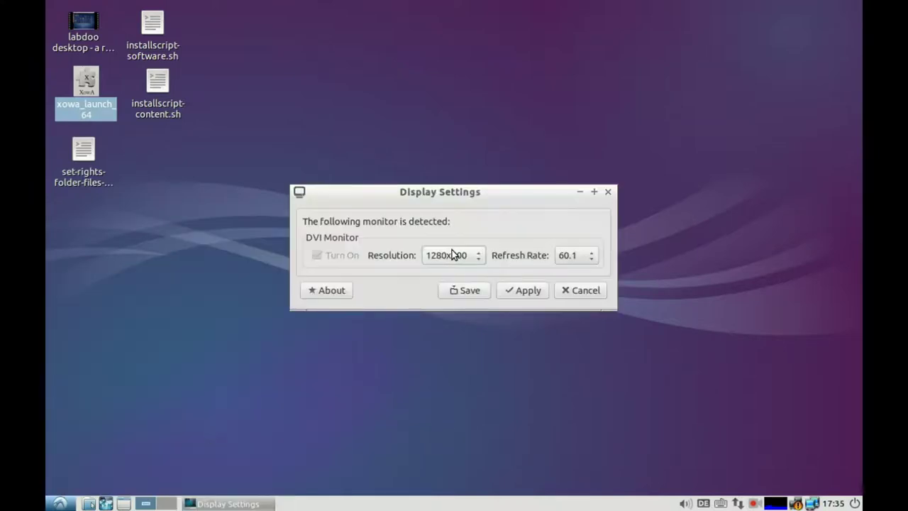
Step: Review the resolution list, keep 1280x800 and cancel, then reopen the Preferences menu
click(481, 260)
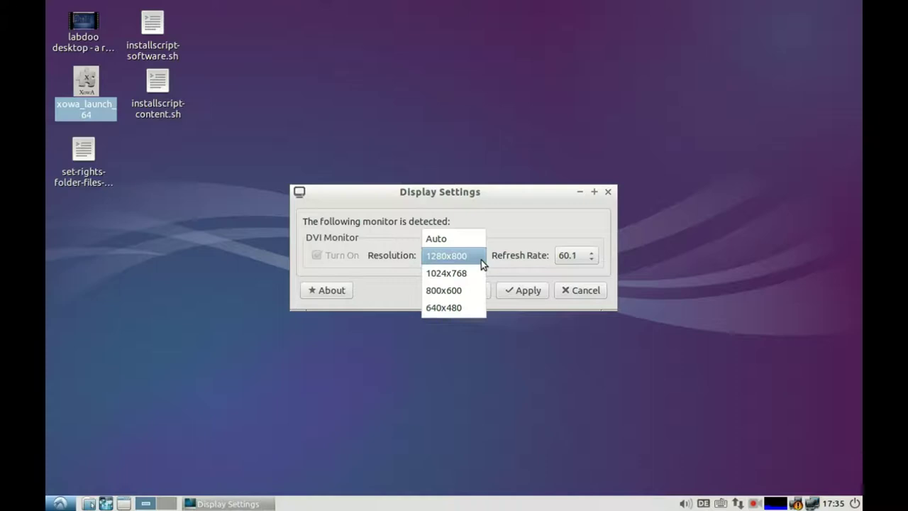
click(512, 227)
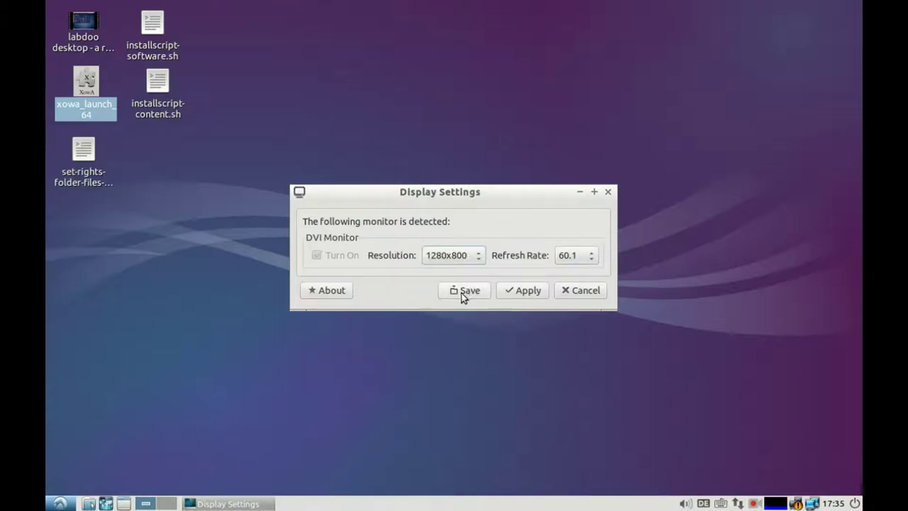
click(581, 291)
click(60, 503)
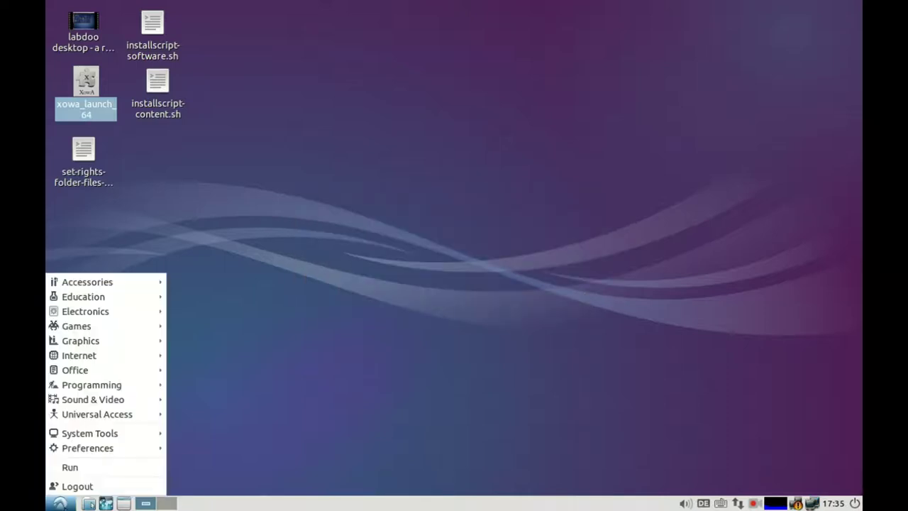
mouse_move(120, 452)
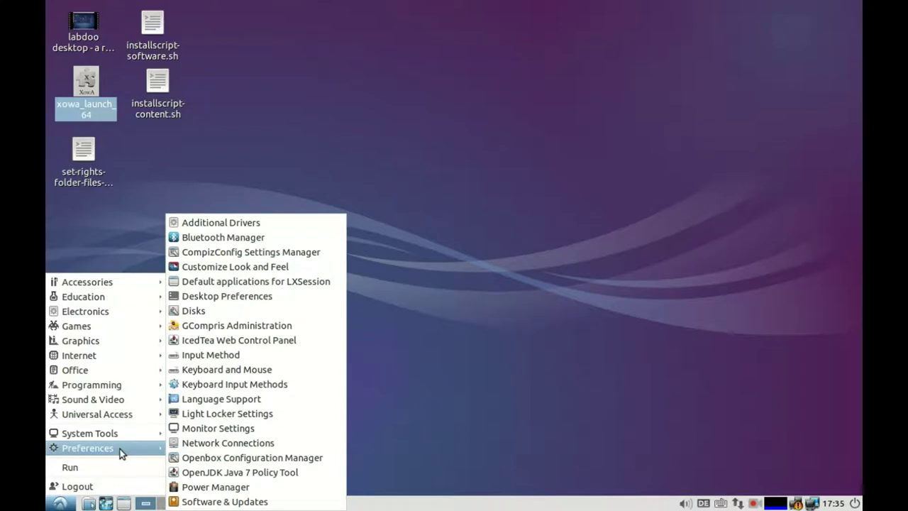
Step: Open Add / Remove Panel Items, browse the available plugins, and close without adding any
right_click(593, 503)
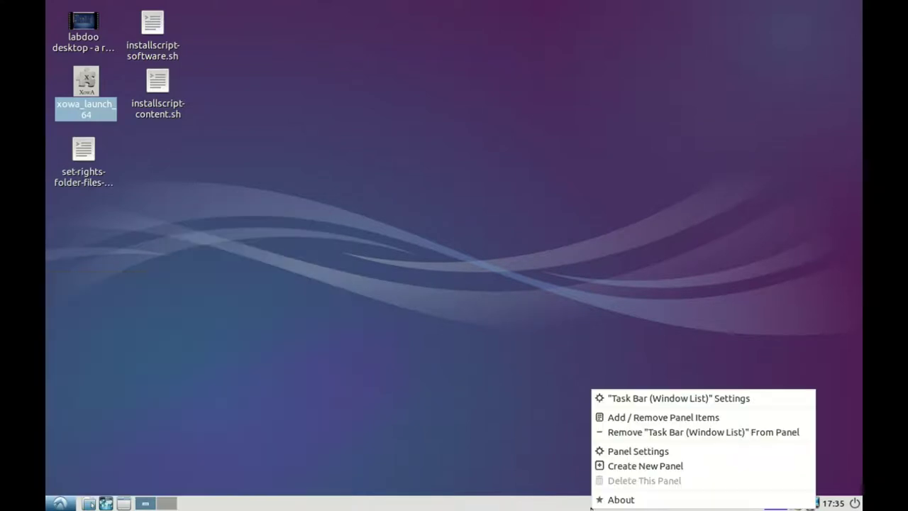
click(633, 421)
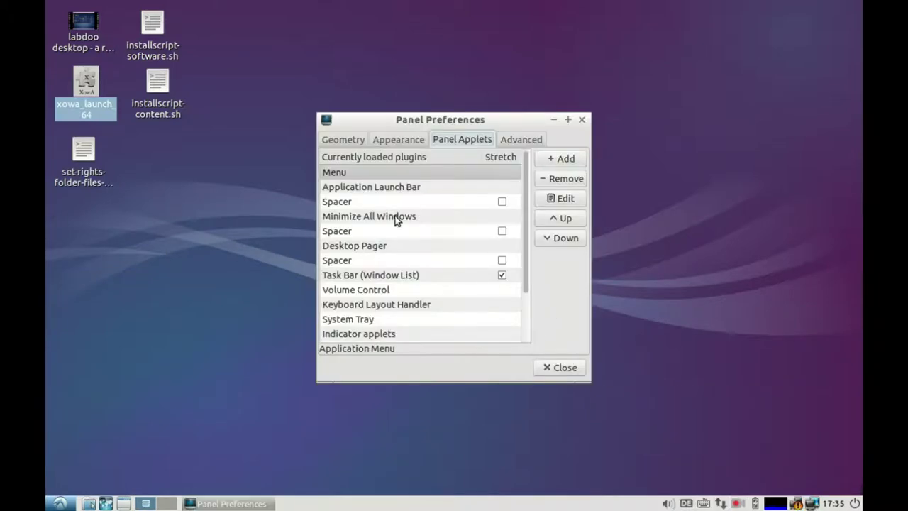
mouse_move(527, 187)
mouse_down()
mouse_move(527, 233)
mouse_move(527, 192)
mouse_up()
click(560, 159)
drag(549, 181, 551, 264)
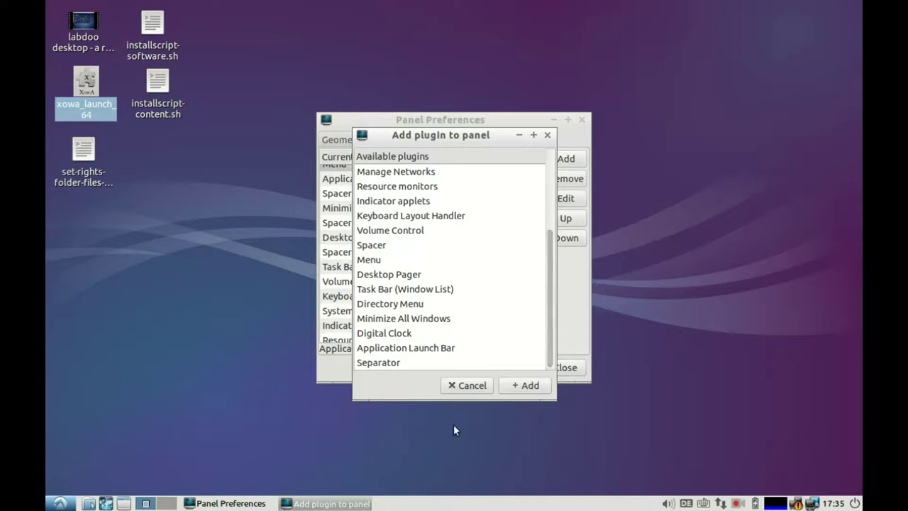
click(467, 388)
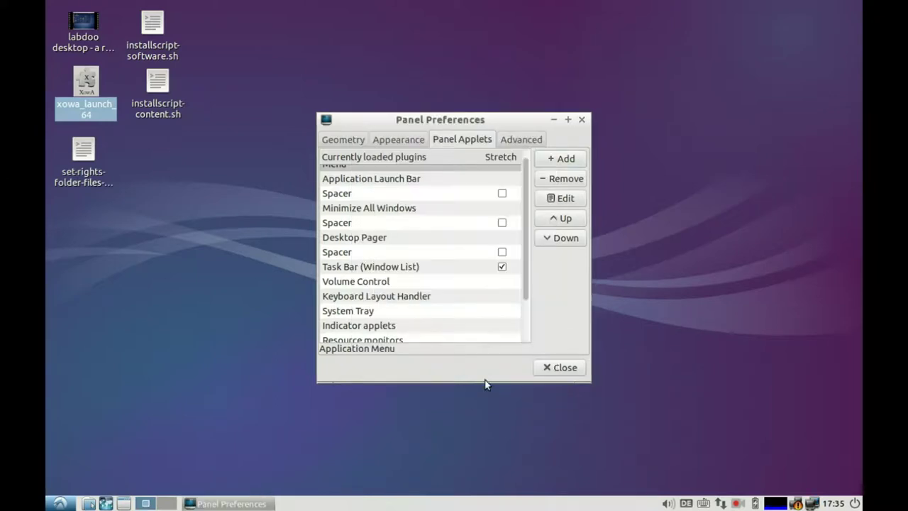
click(551, 368)
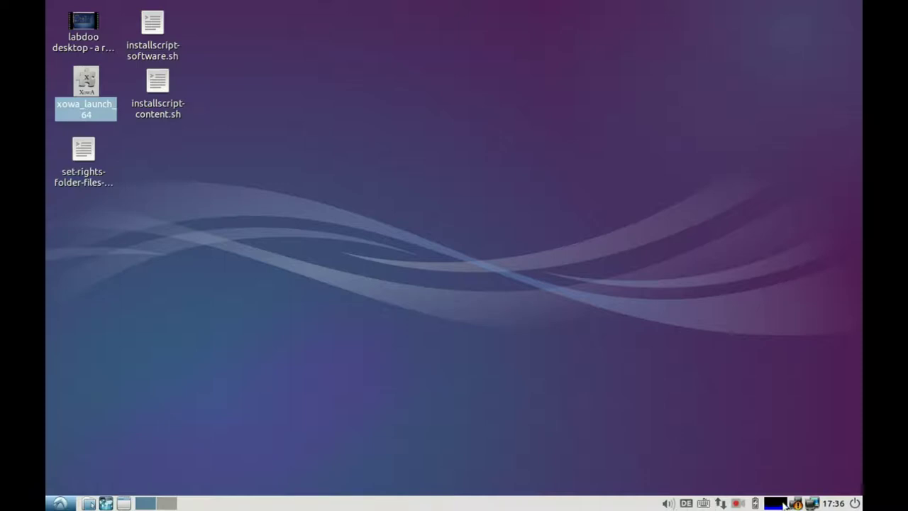
right_click(722, 504)
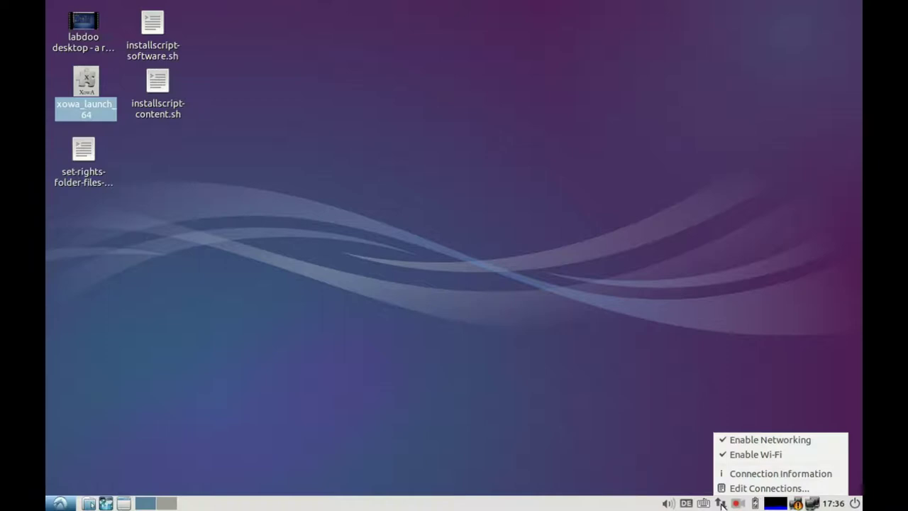
click(676, 462)
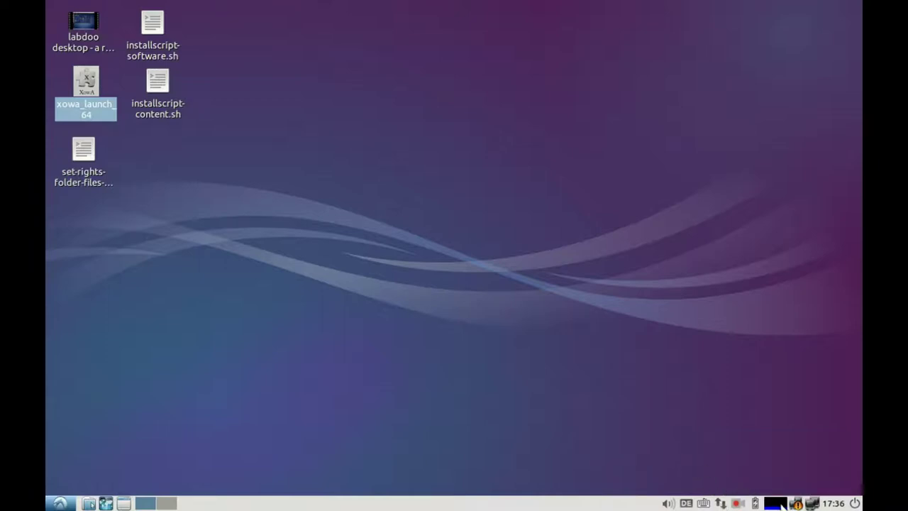
mouse_move(783, 505)
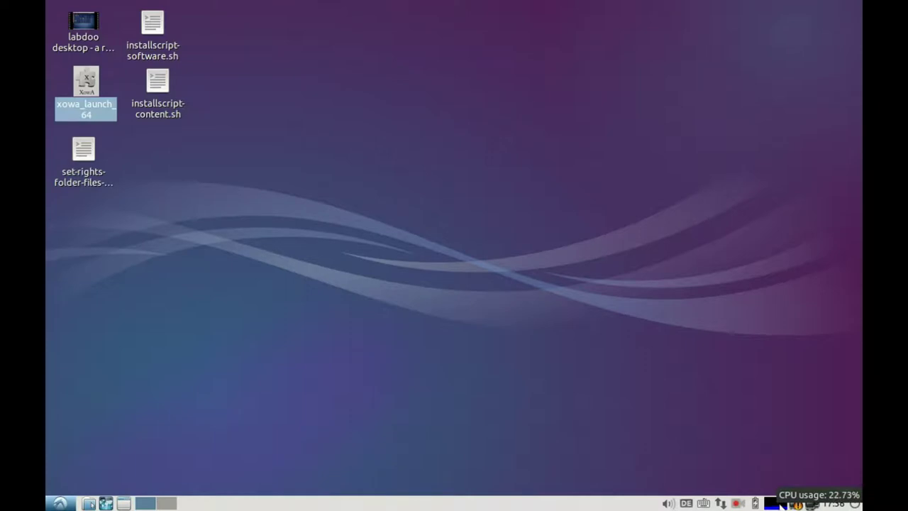
click(856, 503)
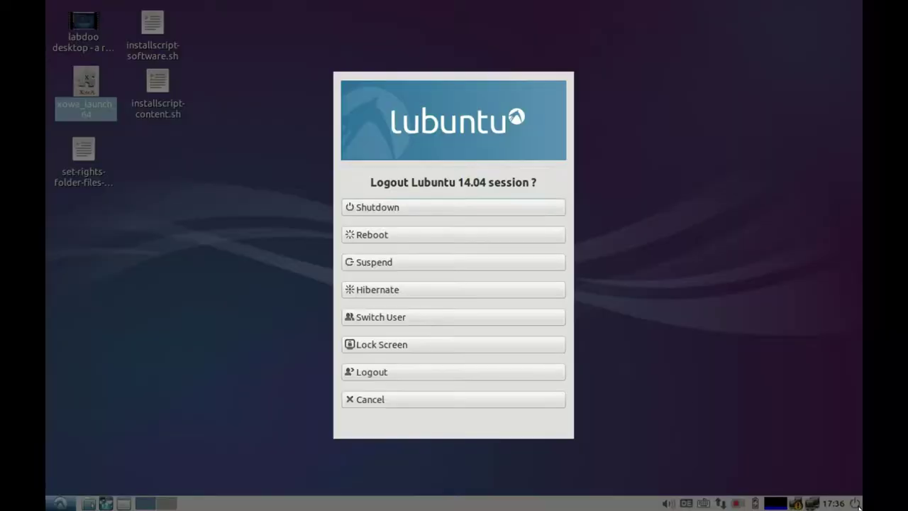
click(435, 400)
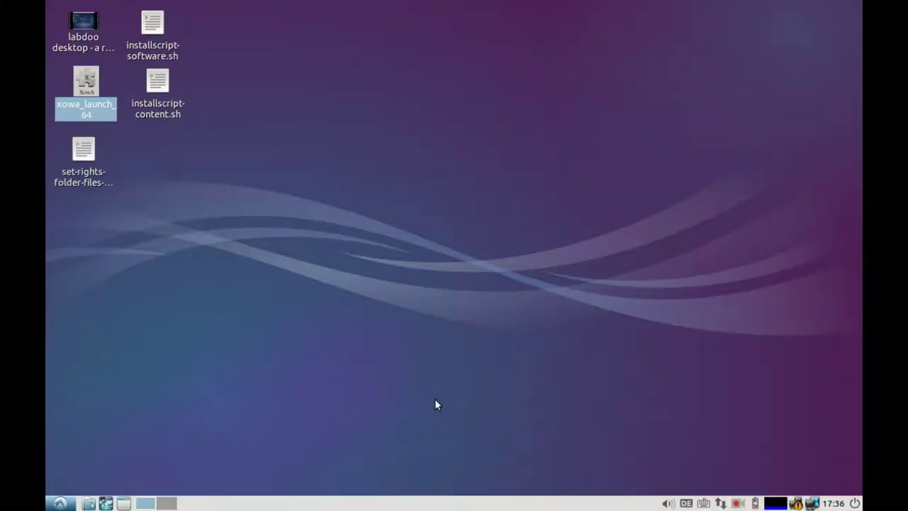
click(737, 503)
click(750, 469)
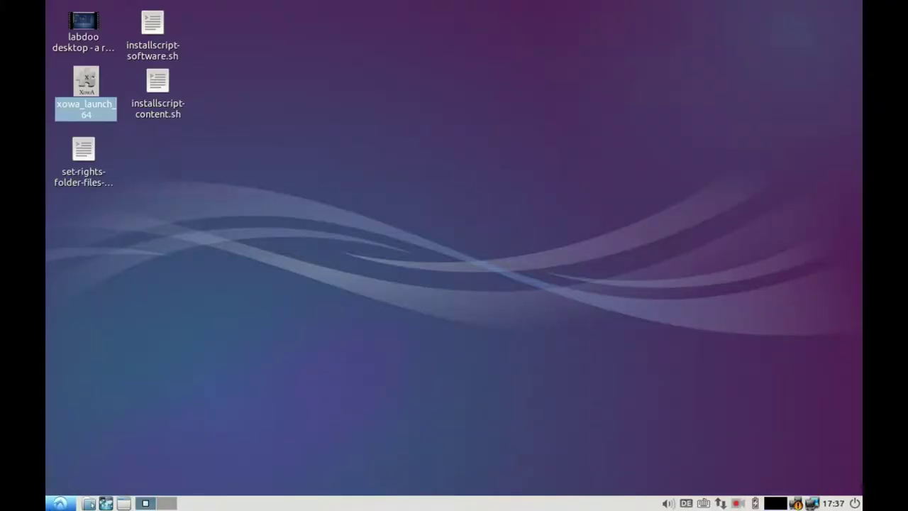
click(60, 503)
Step: Open Lubuntu Software Center and view the Blinken package details under Education
mouse_move(108, 436)
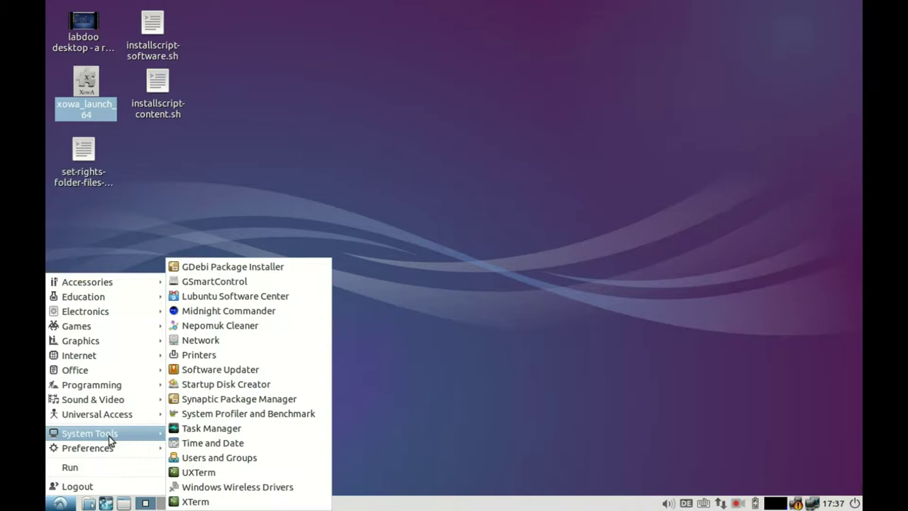
click(243, 296)
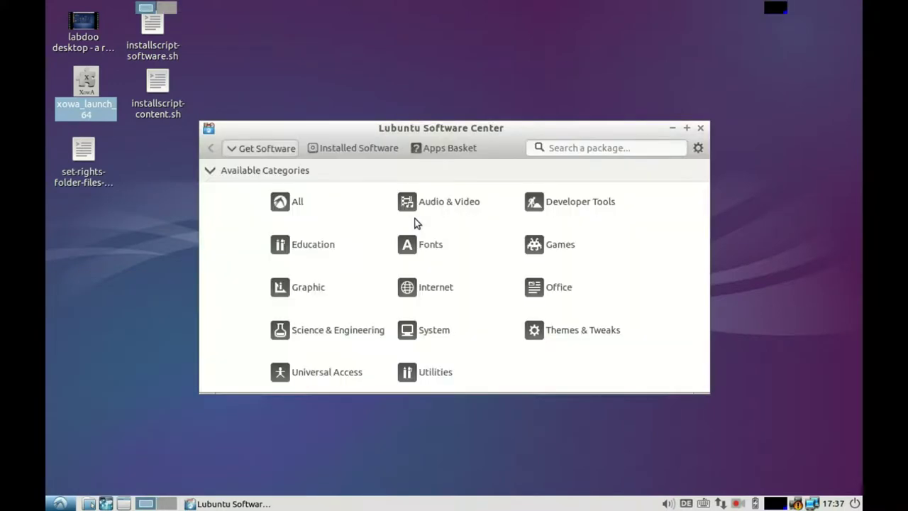
click(303, 247)
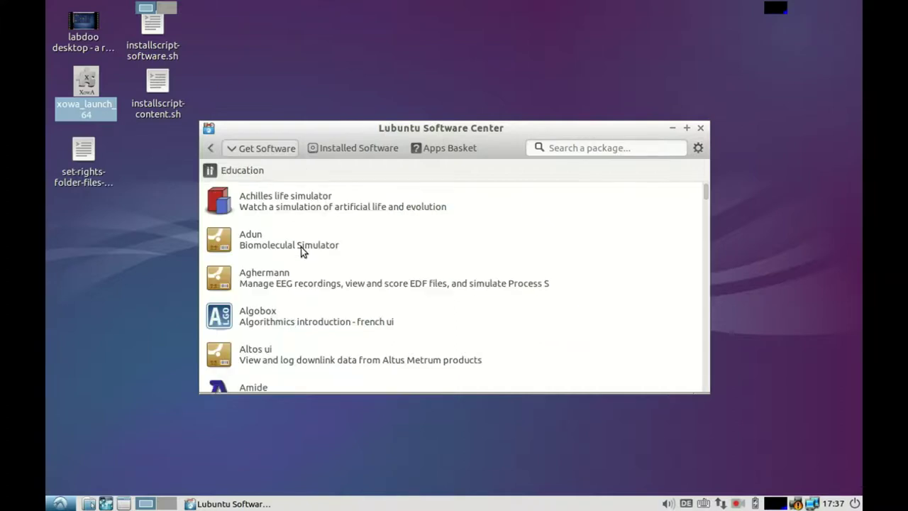
drag(703, 192, 698, 207)
scroll(596, 225, up, 4)
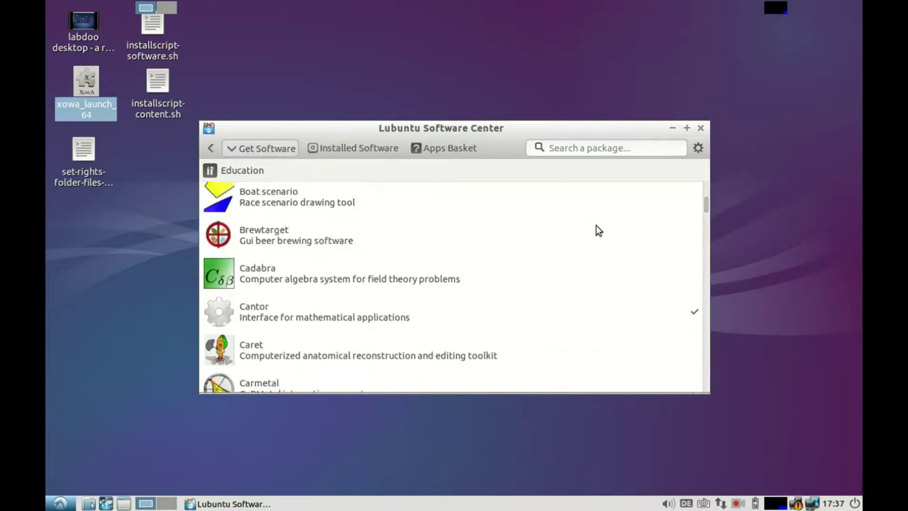
click(306, 249)
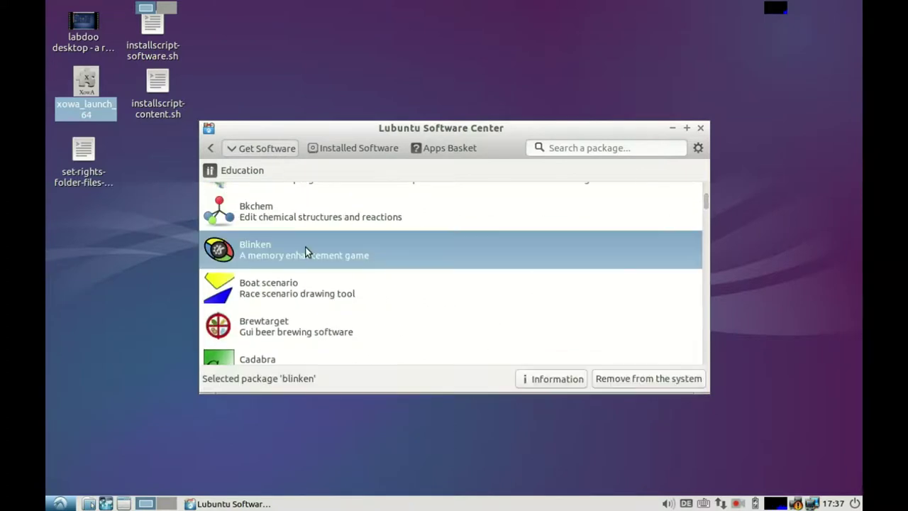
click(527, 381)
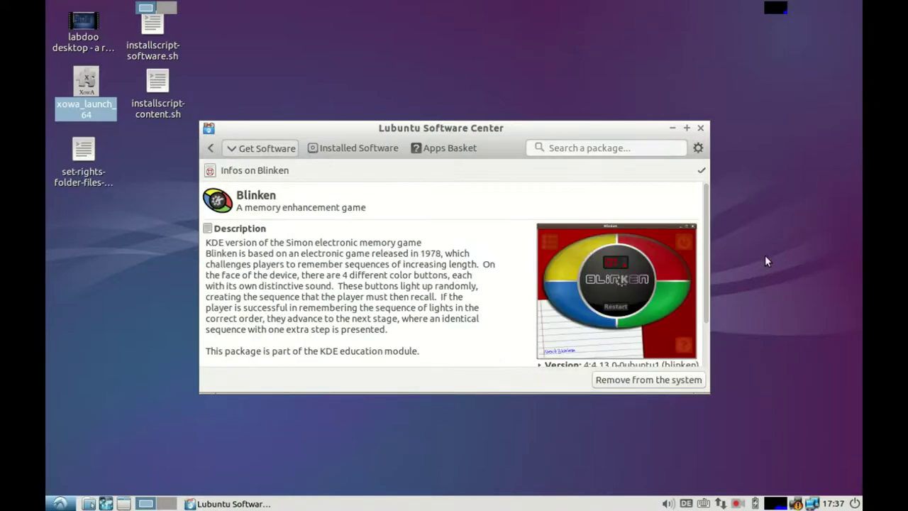
Step: Go back twice to Available Categories and close the Software Center
drag(707, 260, 716, 243)
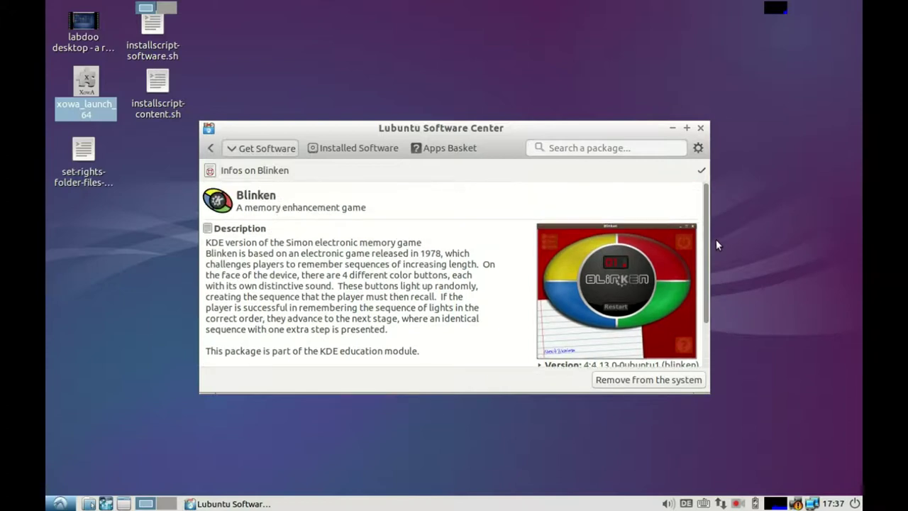
click(210, 148)
click(210, 149)
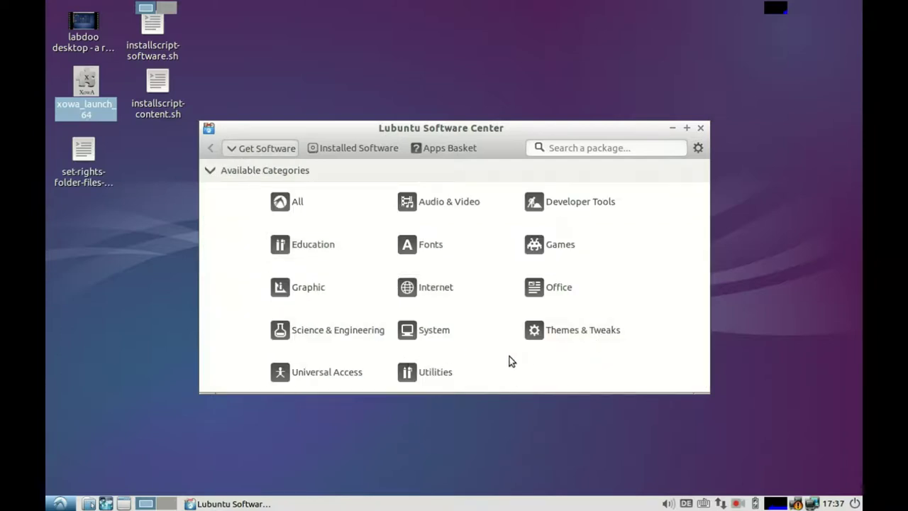
click(701, 129)
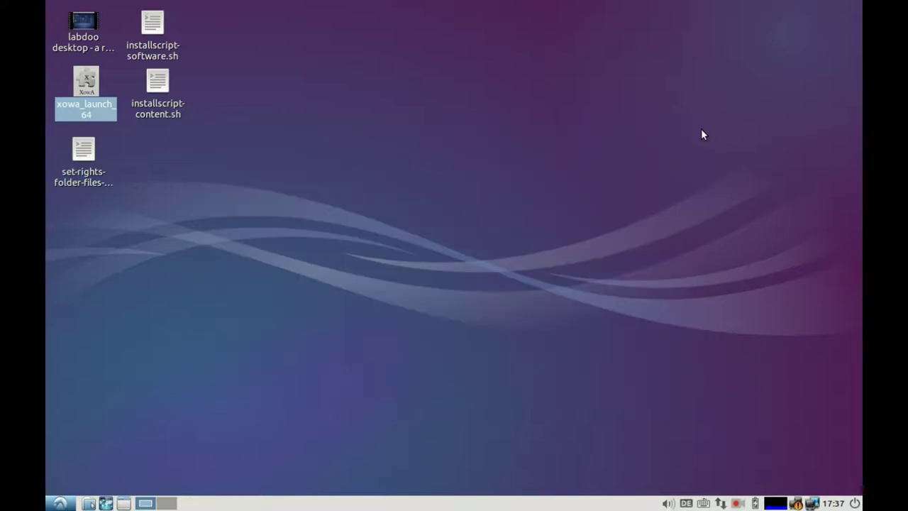
click(55, 503)
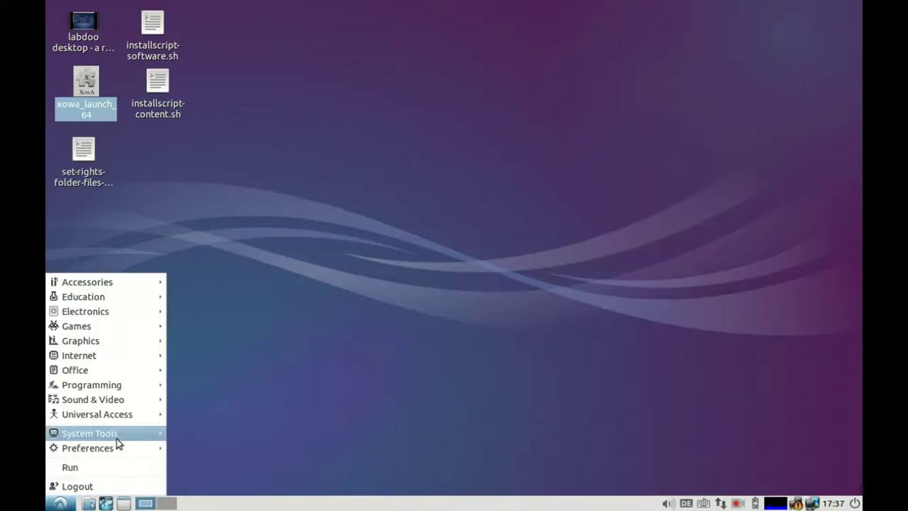
Step: Launch Synaptic Package Manager with the administrator password, dismiss the introduction and enlarge the window
mouse_move(117, 435)
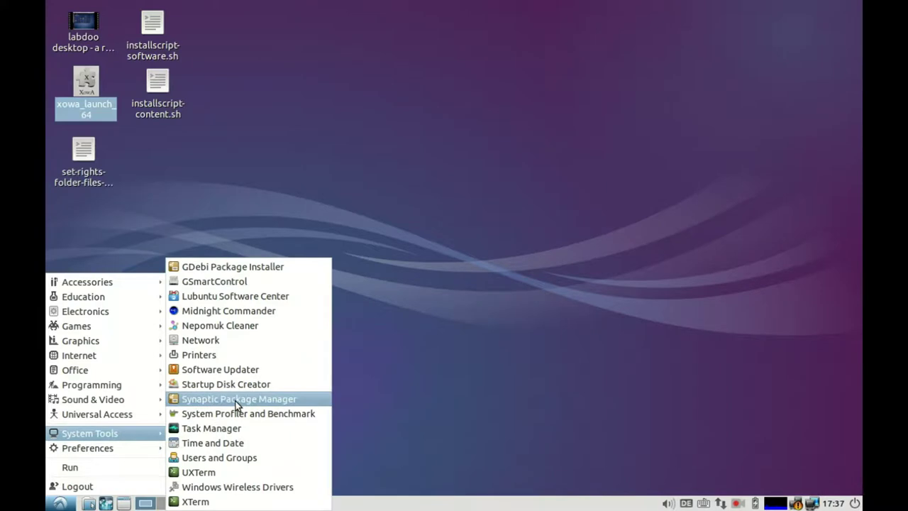
click(236, 400)
text(labdoo)
key(Return)
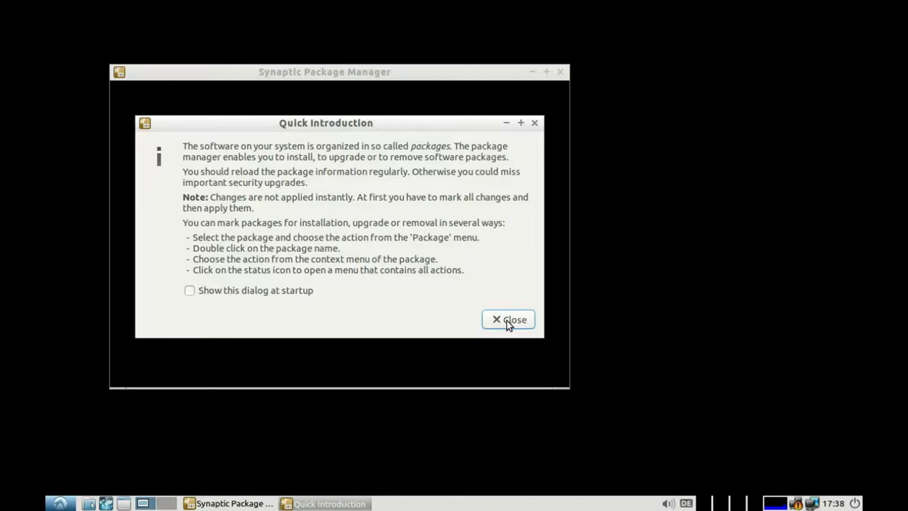
click(506, 320)
drag(564, 383, 728, 447)
Step: Search for 'skype' and mark it for installation with its required dependencies
click(444, 122)
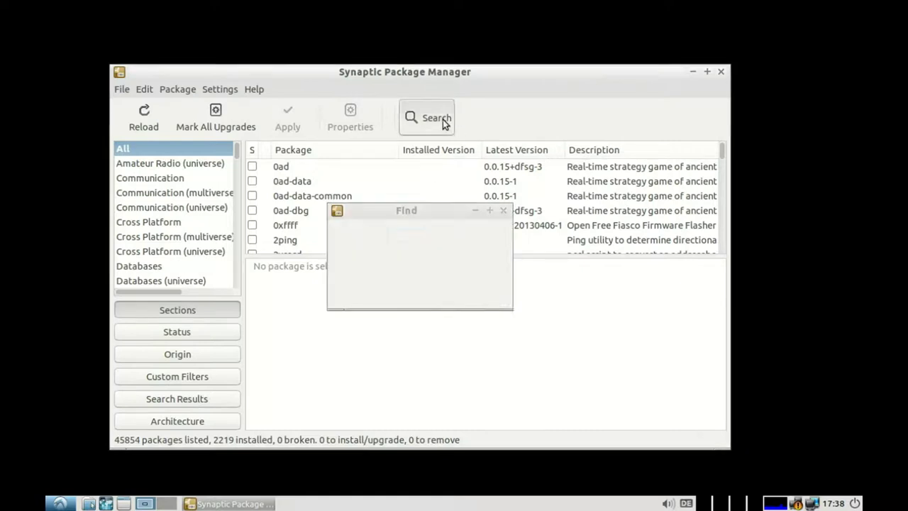
text(skype)
key(Return)
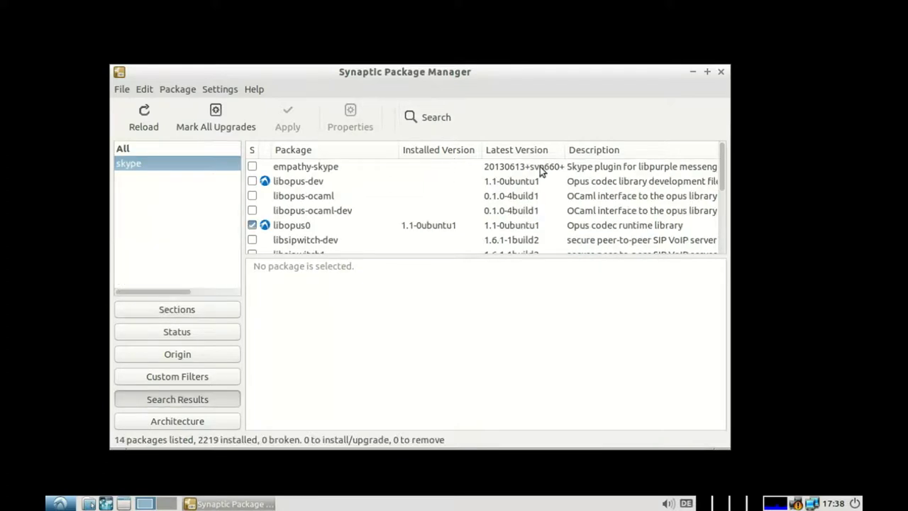
drag(722, 165, 723, 228)
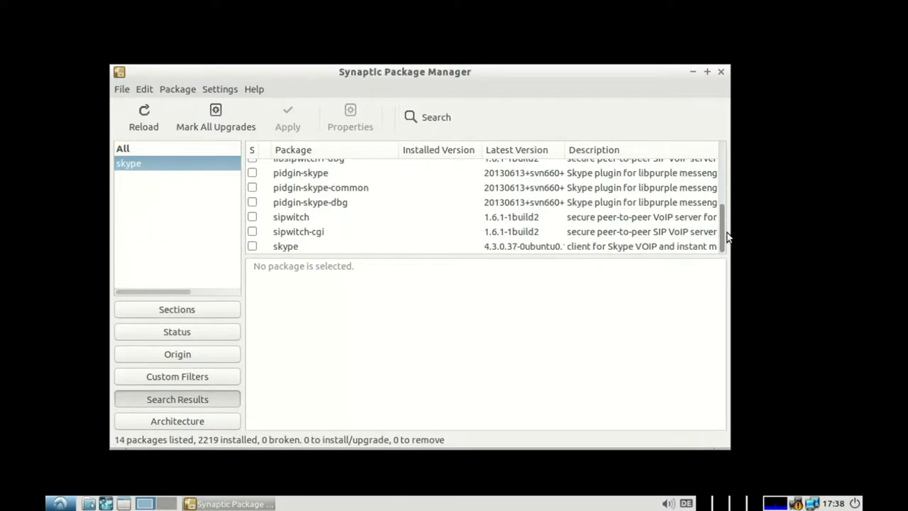
click(253, 248)
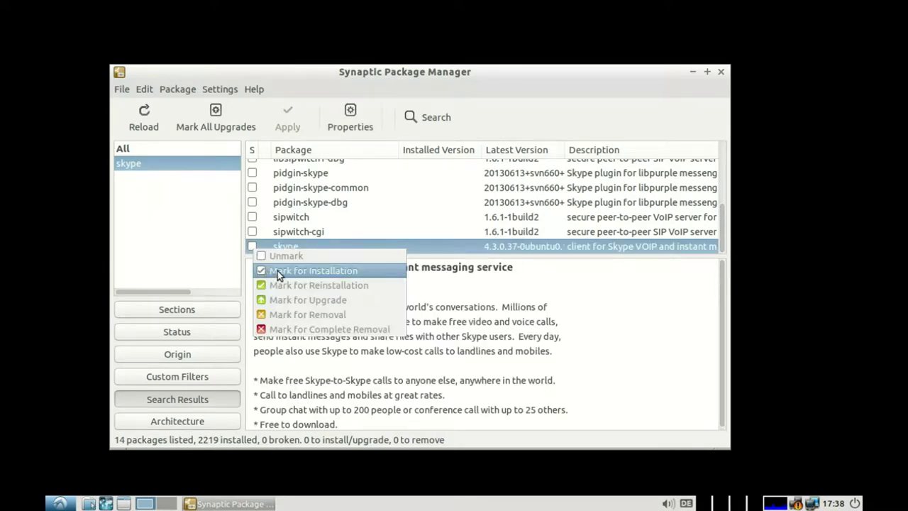
click(277, 271)
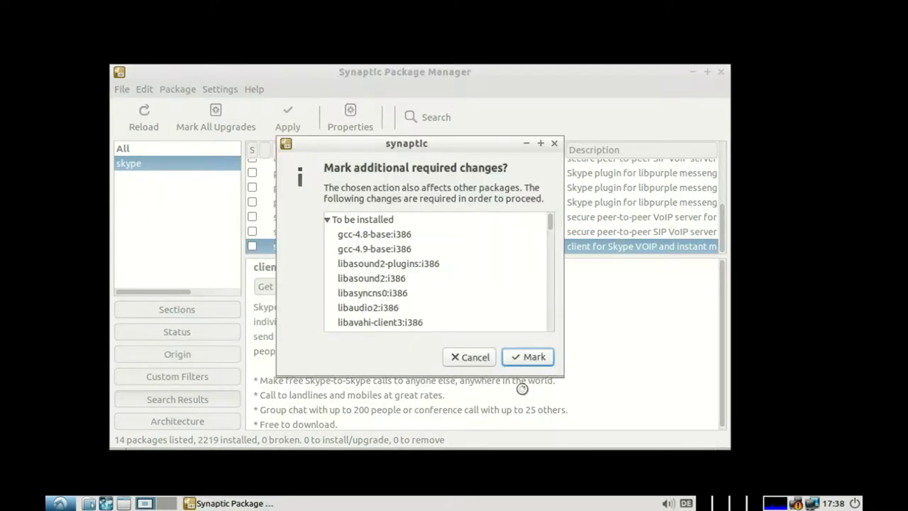
click(531, 358)
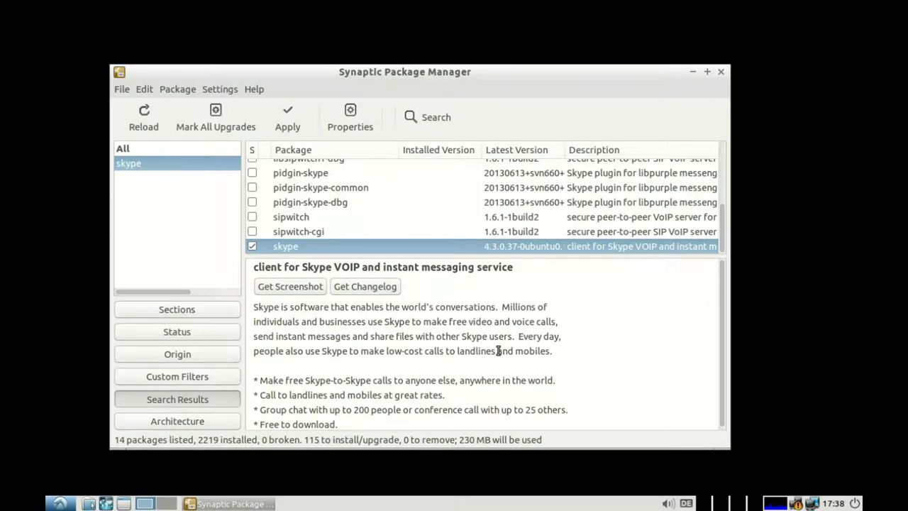
click(298, 118)
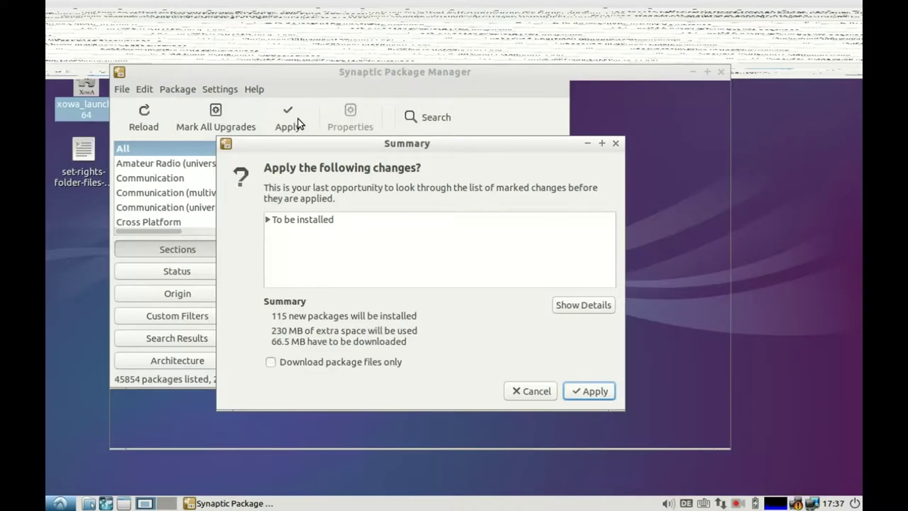
Step: Confirm the Summary to download and install the 115 new packages
click(592, 391)
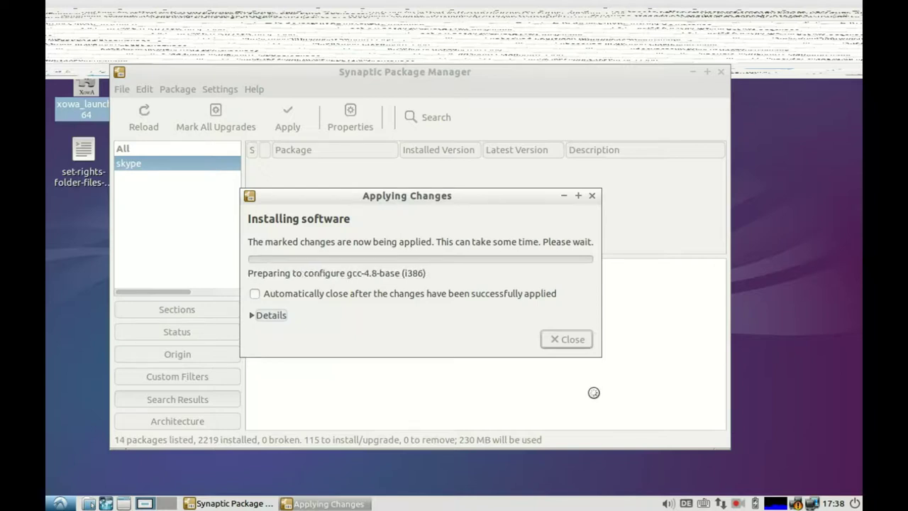
Step: Browse the Universal Access, Programming, Office and Internet submenus while Skype installs, then close the menu
click(53, 505)
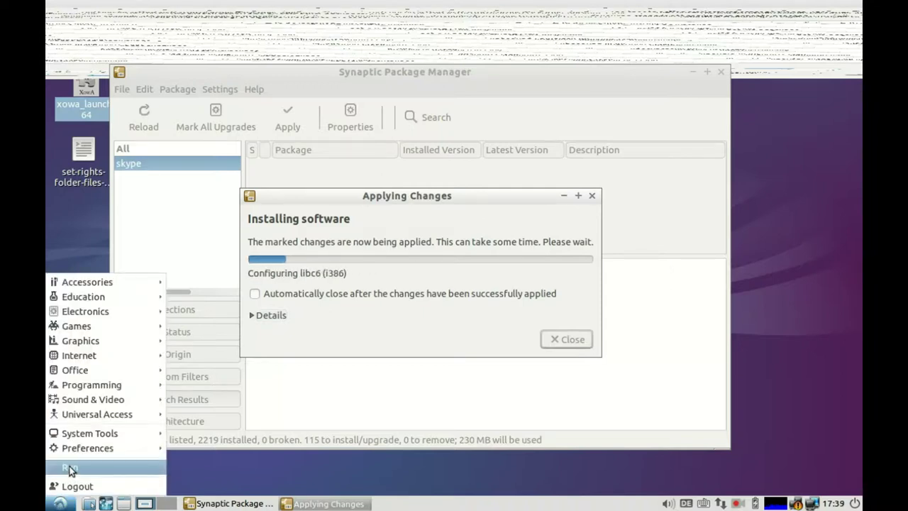
mouse_move(86, 418)
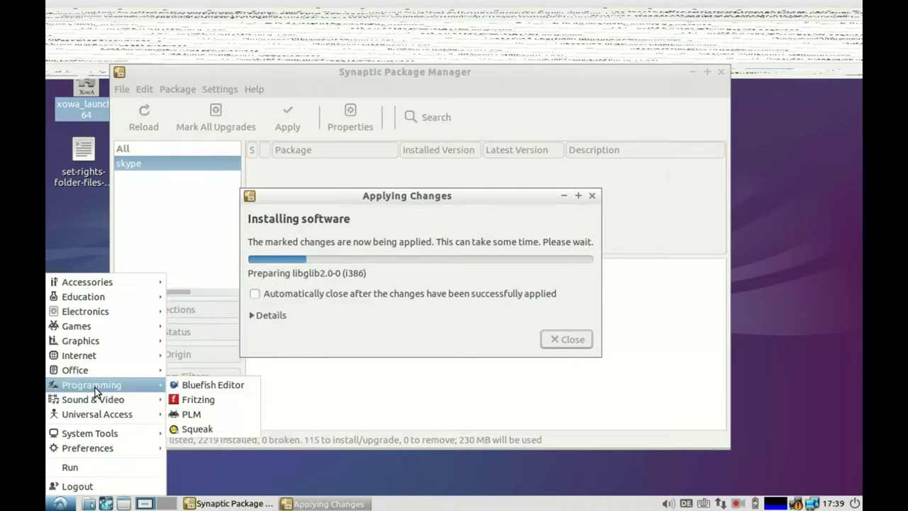
mouse_move(101, 374)
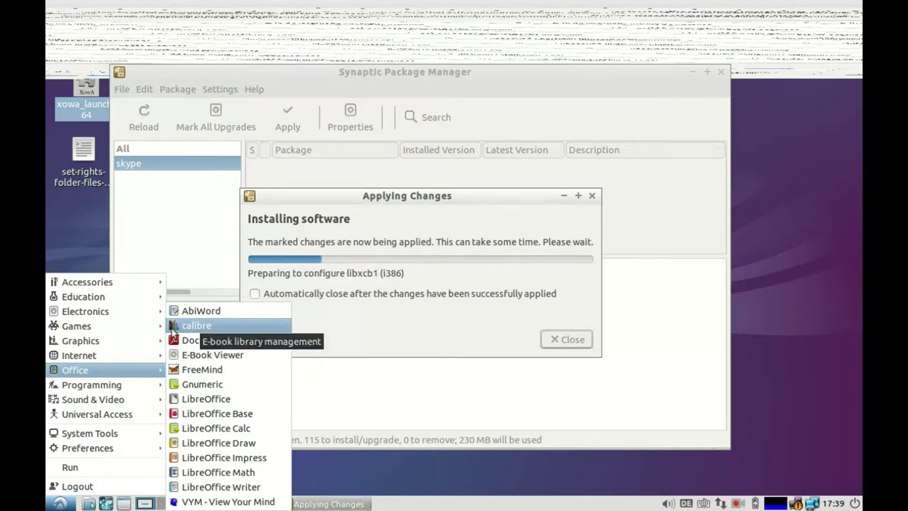
mouse_move(110, 351)
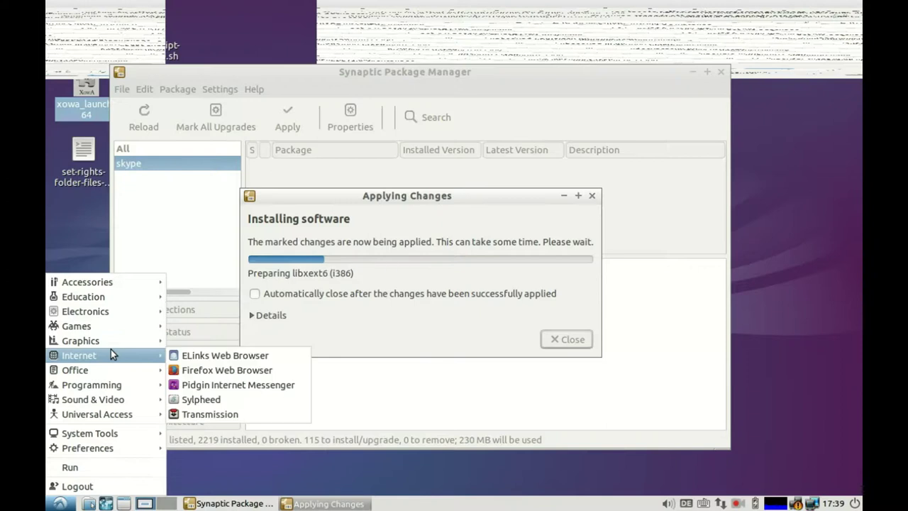
click(258, 477)
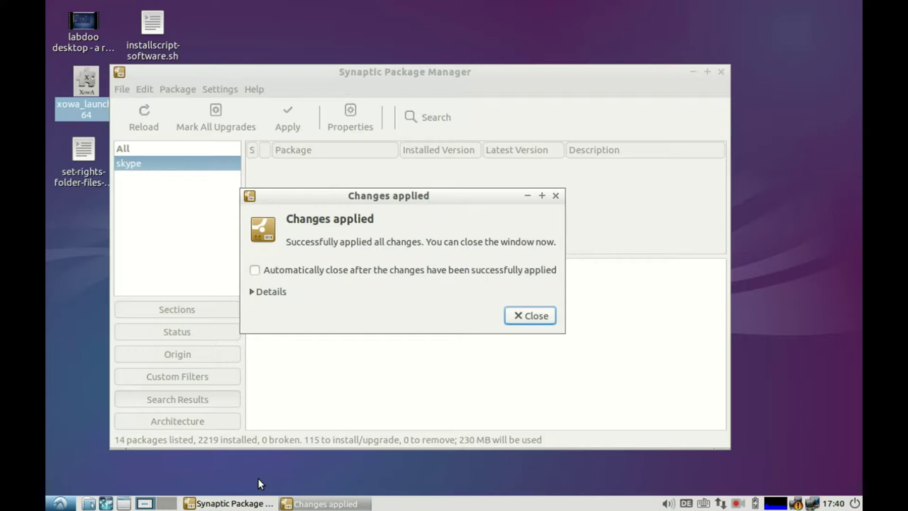
Step: Dismiss the 'Changes applied' notice so Synaptic reloads, showing 2334 packages installed
click(524, 318)
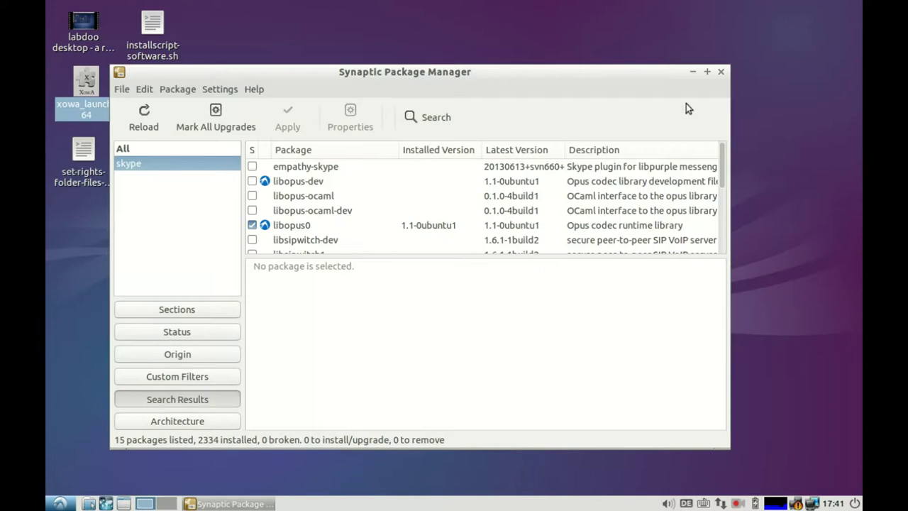
Step: Close Synaptic and add a Skype launcher to the desktop from the Internet applications menu
click(721, 72)
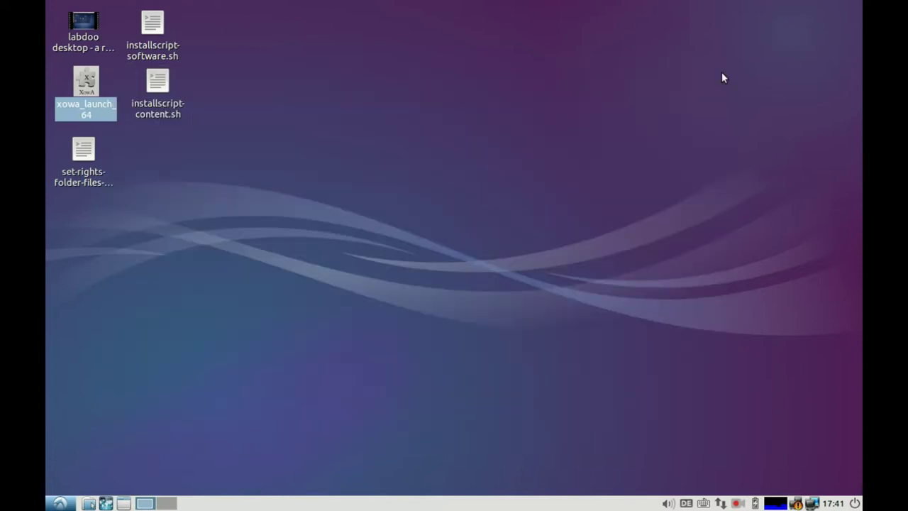
click(60, 503)
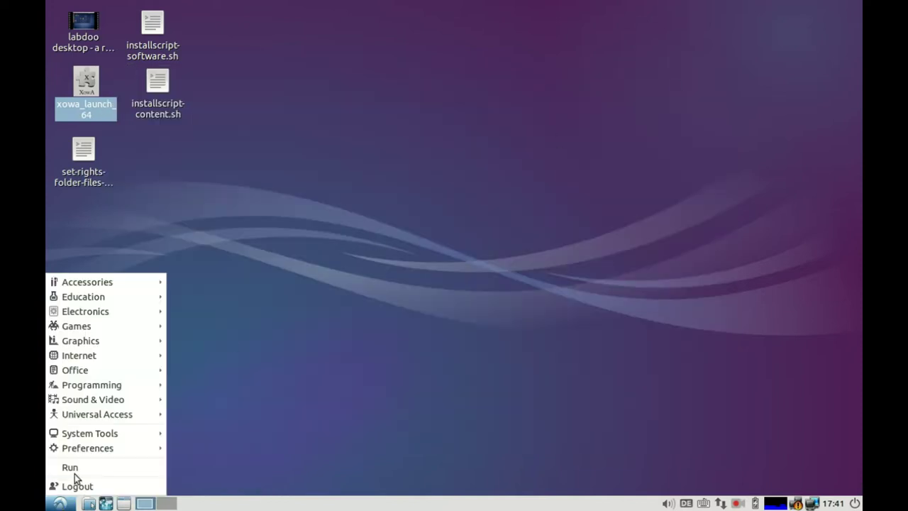
mouse_move(115, 358)
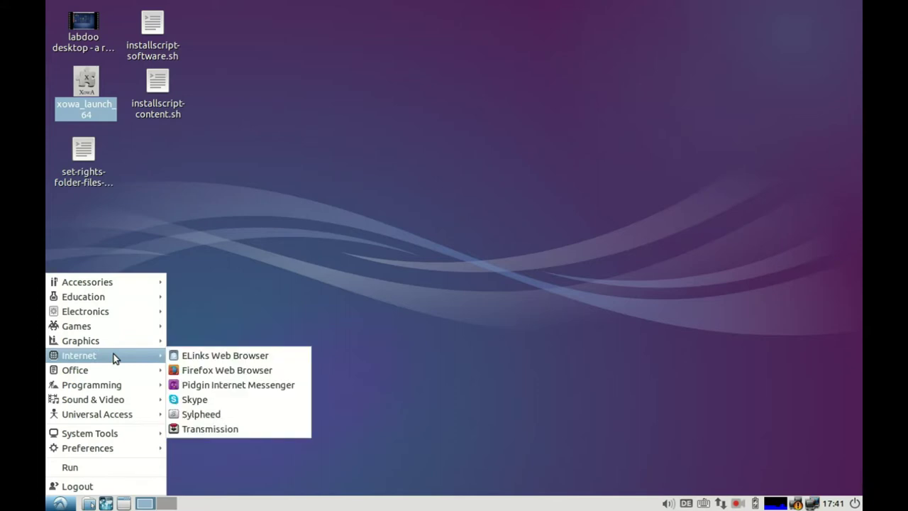
right_click(195, 400)
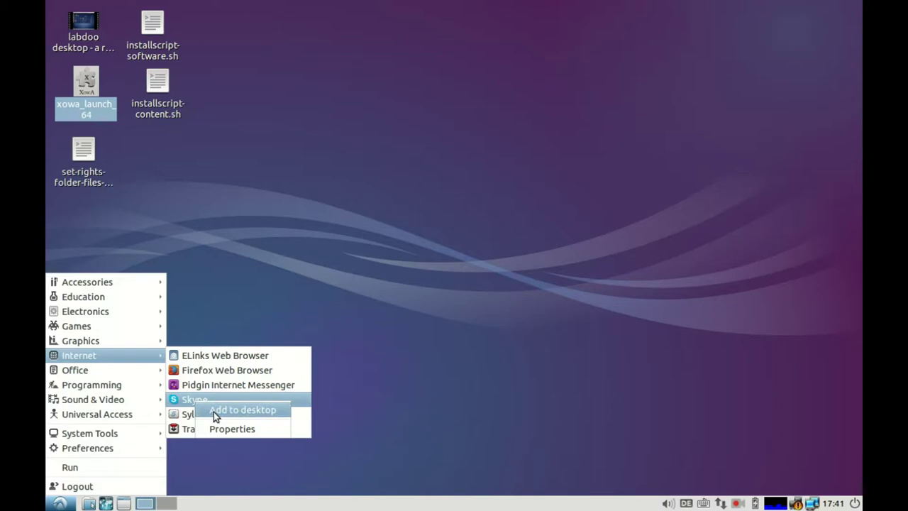
click(215, 412)
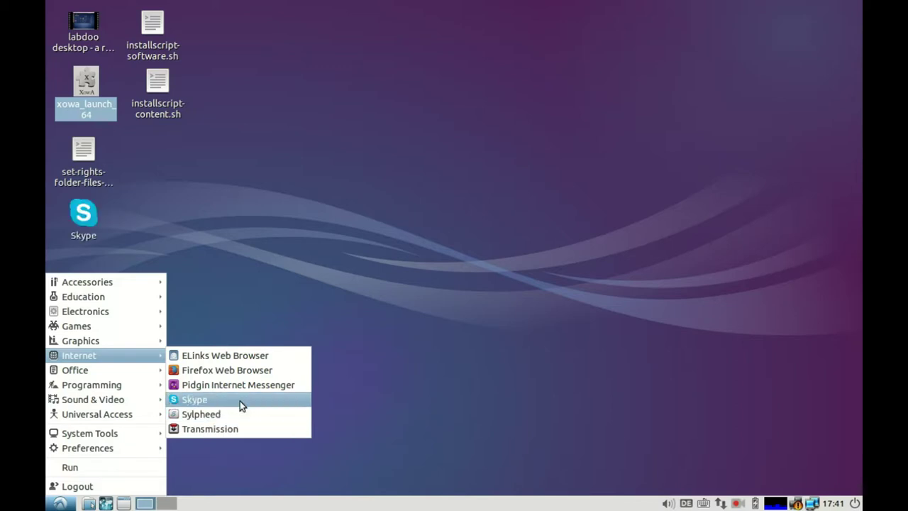
Step: Dismiss the Internet submenu and application menu, leaving the desktop with its Skype shortcut
key(Escape)
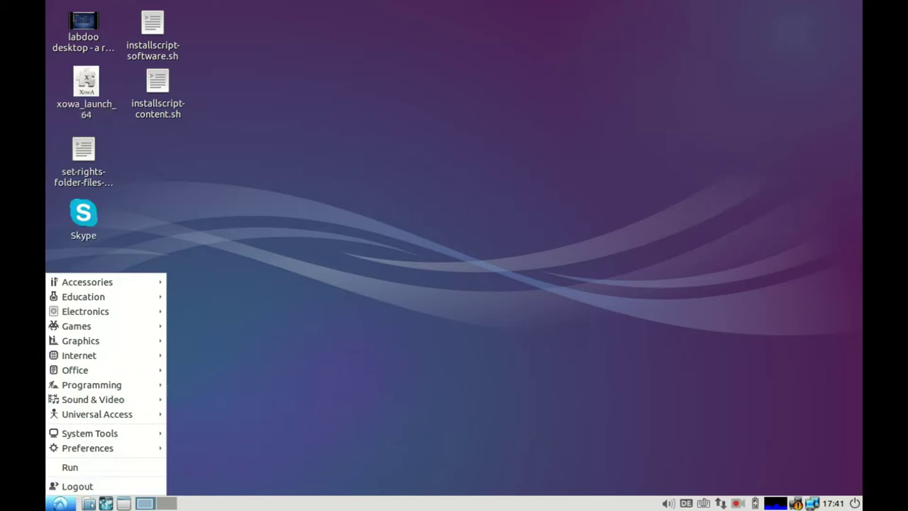
click(738, 503)
click(739, 502)
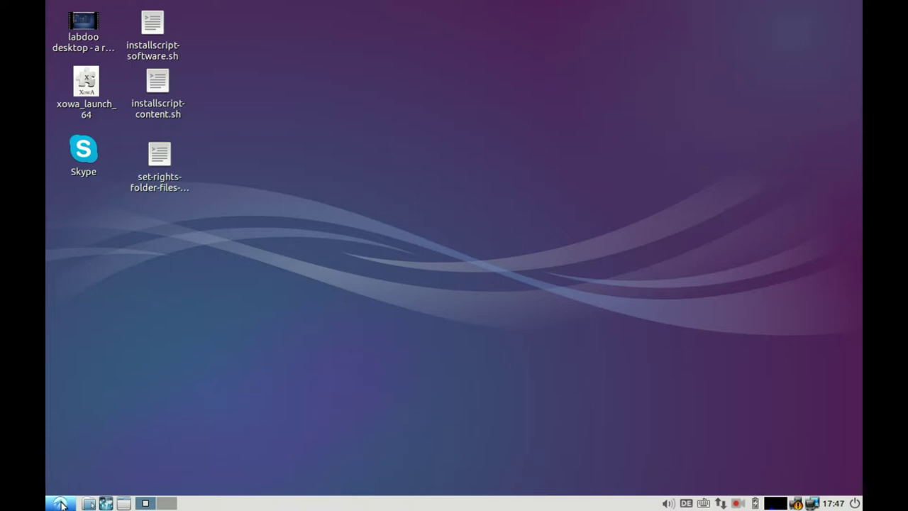
Step: Launch hardinfo from the Run dialog, typing 'hardin' and accepting the autocompletion
click(60, 503)
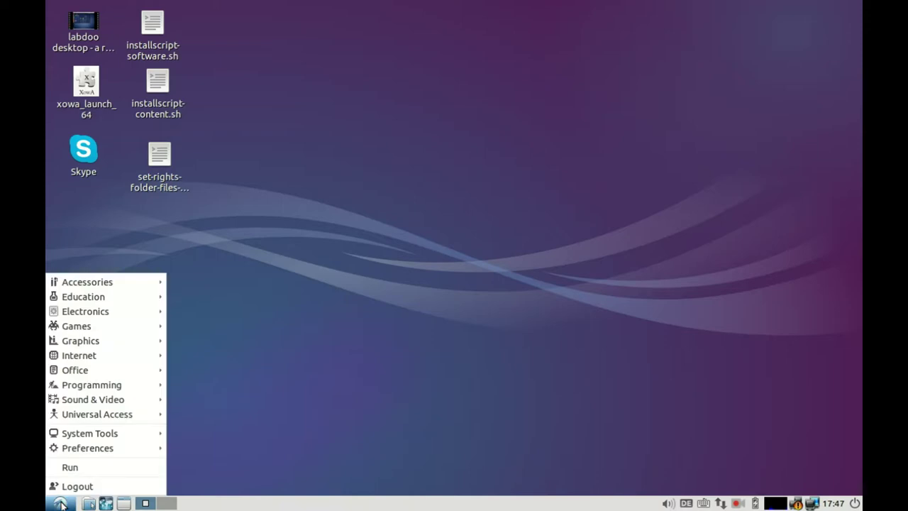
click(77, 469)
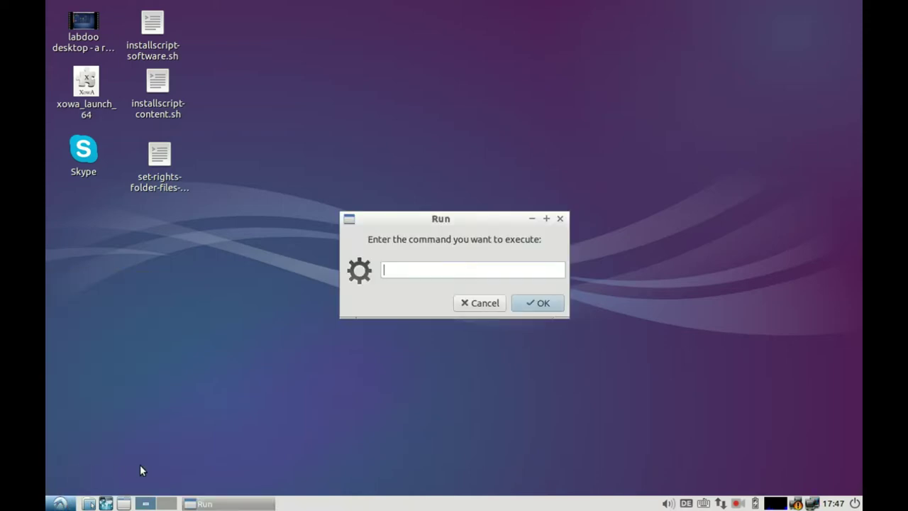
text(hardinfo)
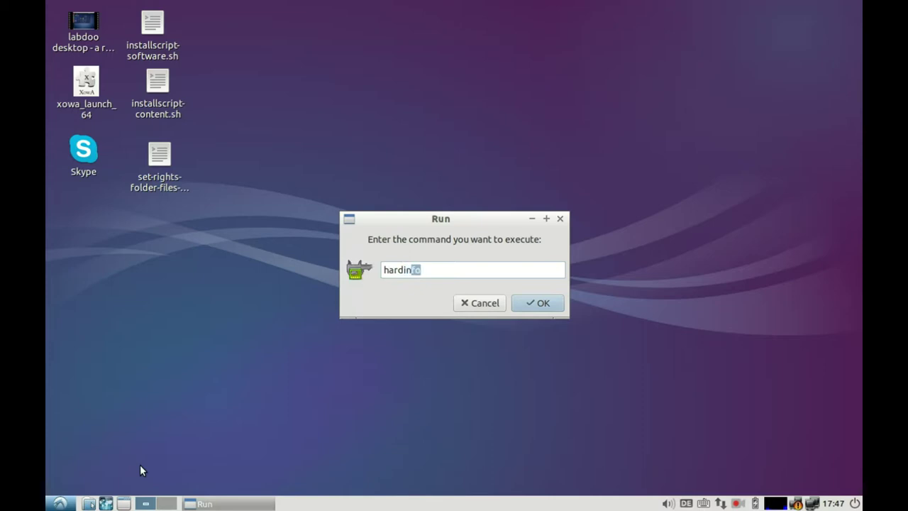
key(Return)
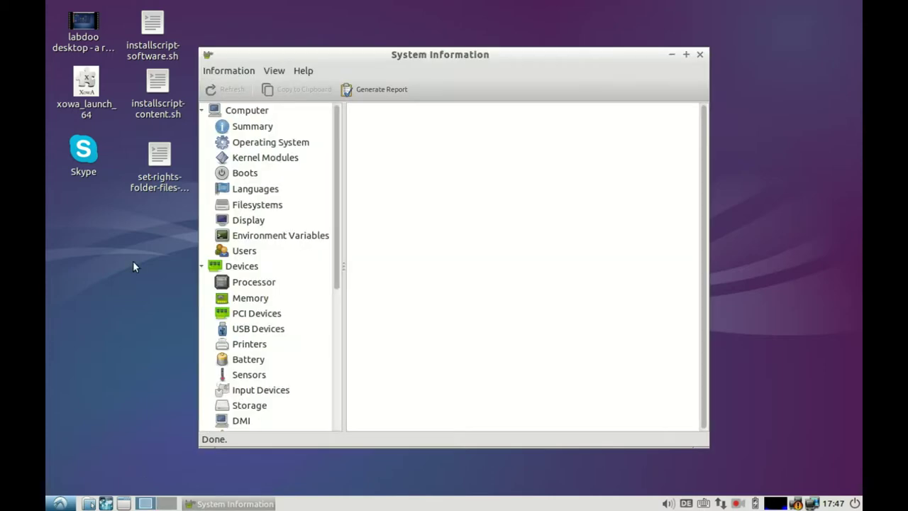
Step: Show the system Summary page and enlarge the System Information window
click(254, 127)
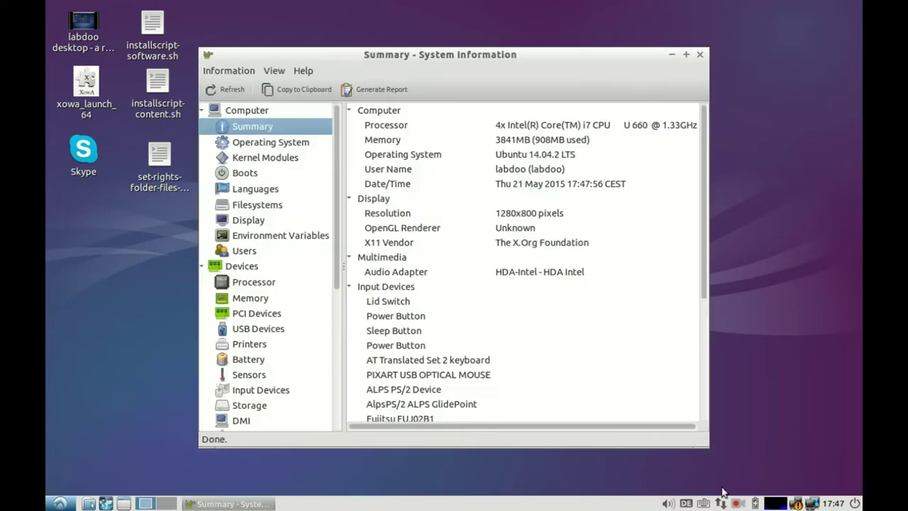
drag(702, 441, 834, 481)
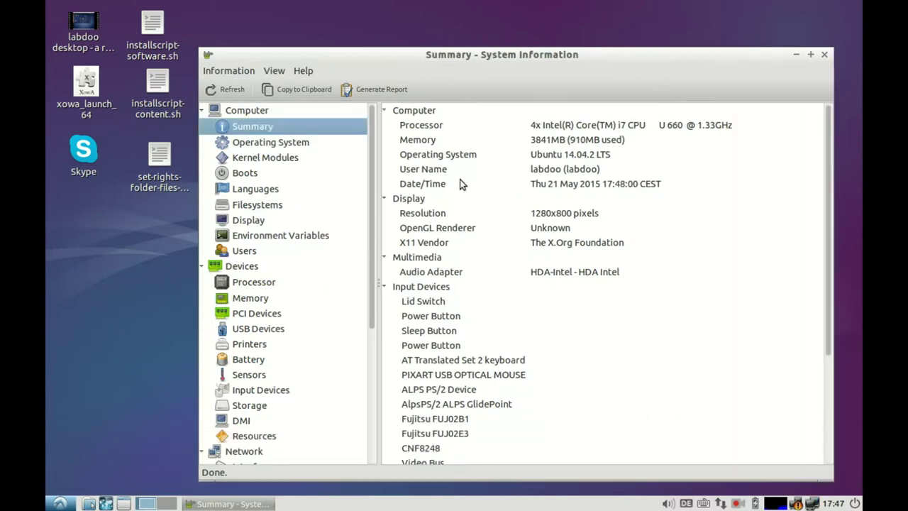
scroll(501, 224, down, 5)
scroll(499, 224, up, 4)
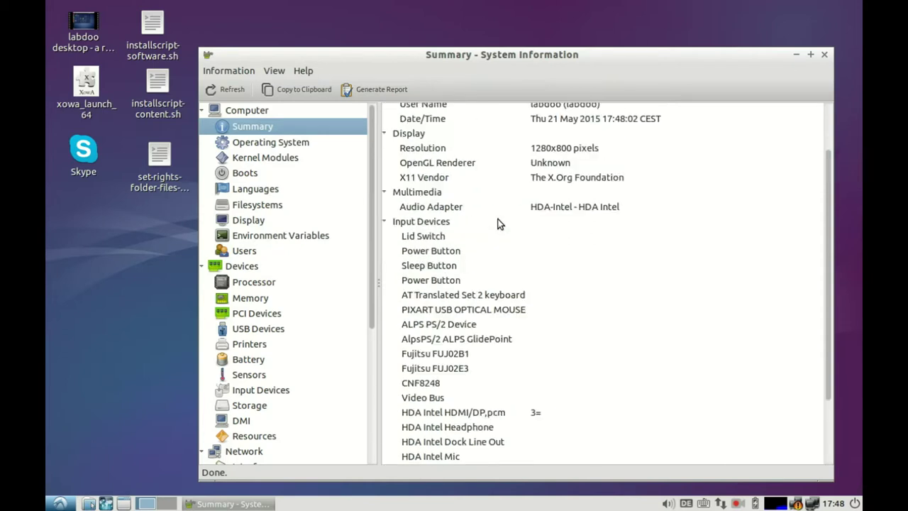
Step: Review Operating System, Languages, Filesystems, Display and Users pages, ending on the Processor list
click(273, 145)
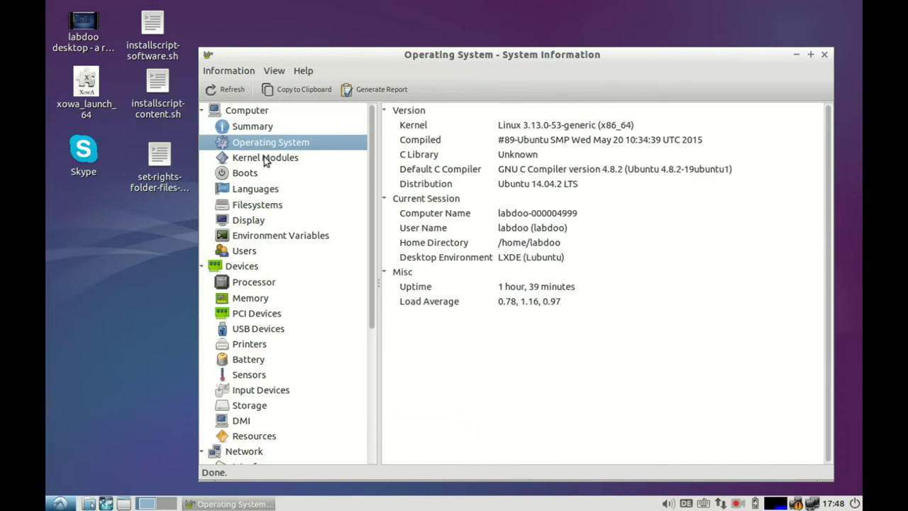
click(245, 192)
click(246, 207)
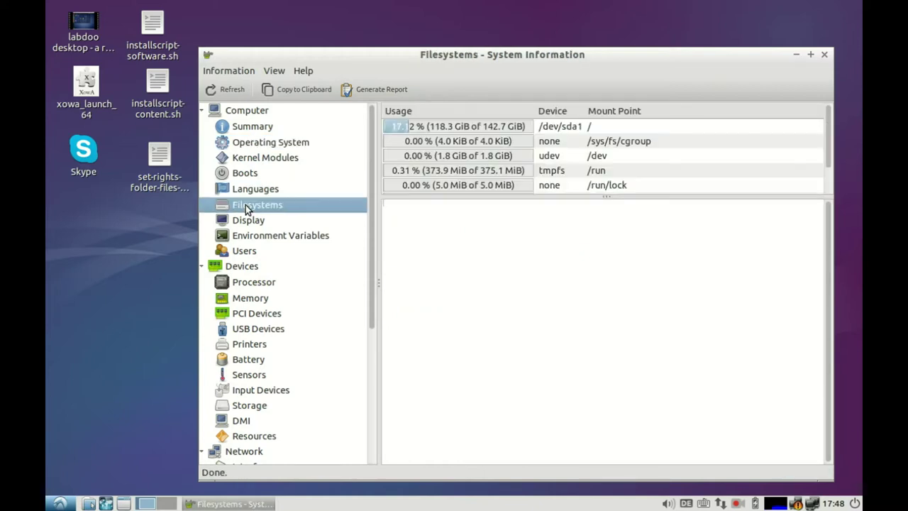
drag(408, 196, 417, 283)
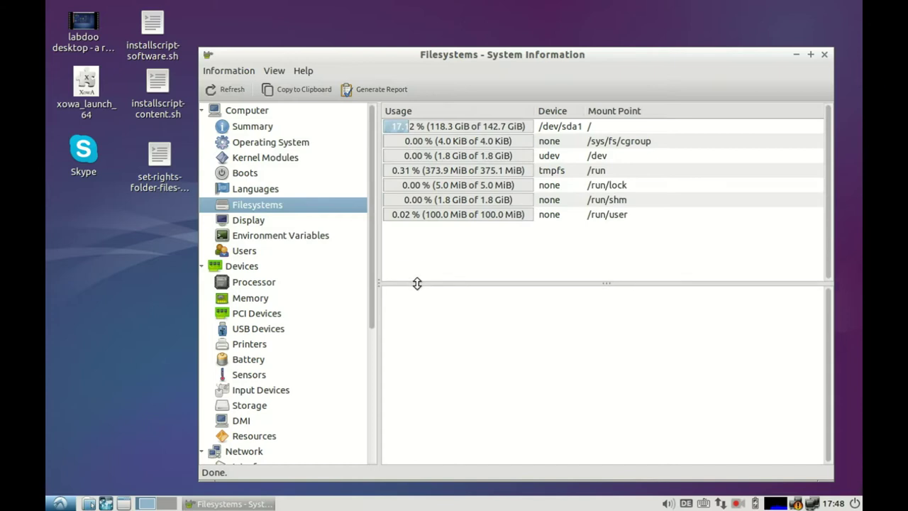
click(241, 226)
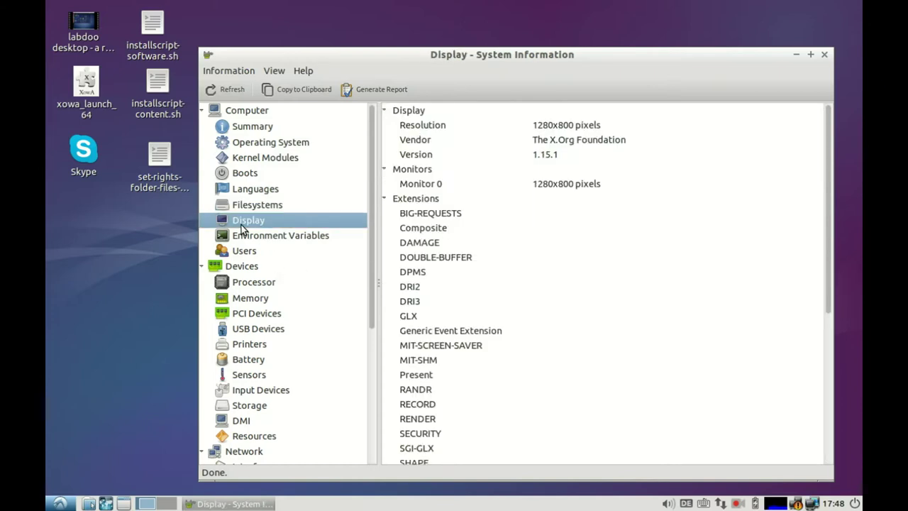
click(247, 253)
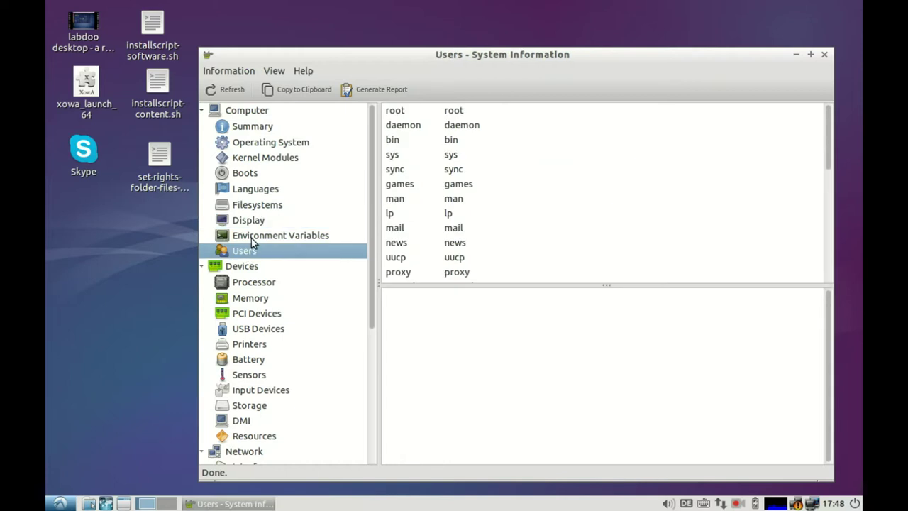
click(247, 282)
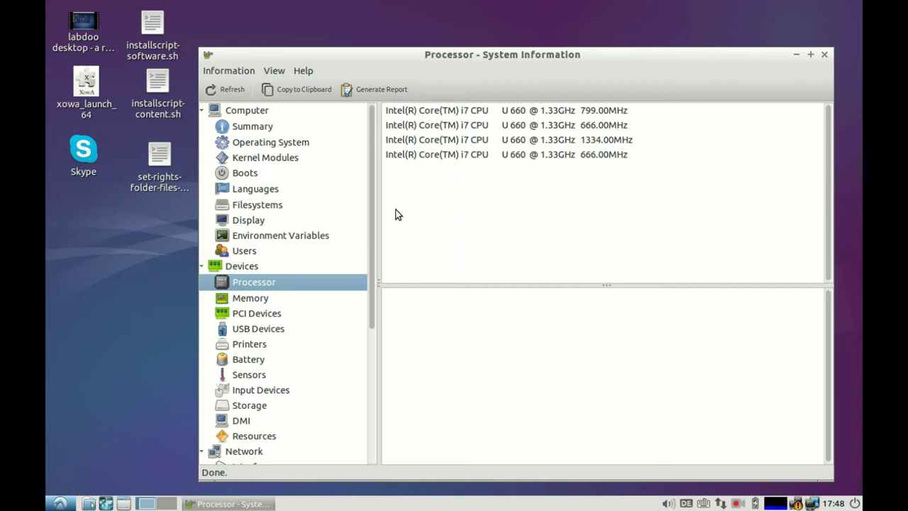
Step: Show the details of the first Intel Core i7 CPU core
scroll(370, 242, down, 1)
click(449, 111)
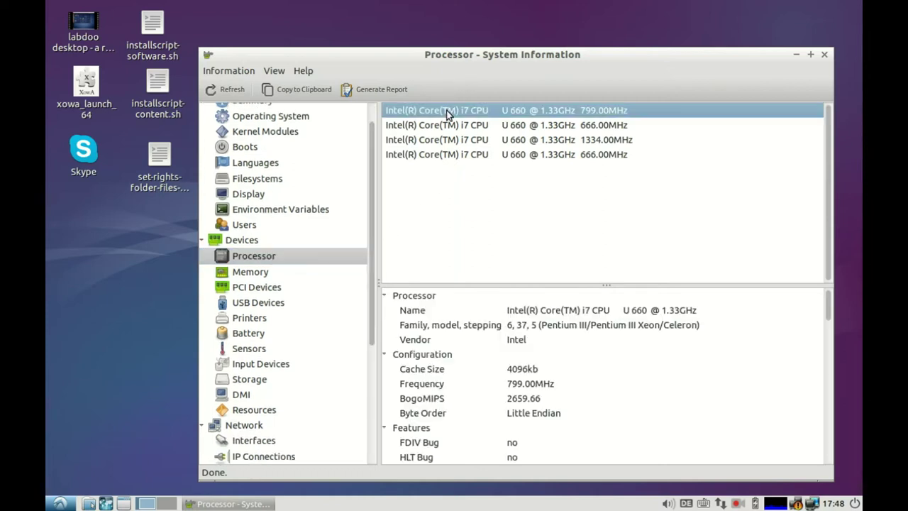
drag(829, 312, 831, 353)
drag(830, 364, 835, 313)
Step: Check the Battery, Sensors, USB Devices and Storage pages, then Network > Interfaces
click(250, 334)
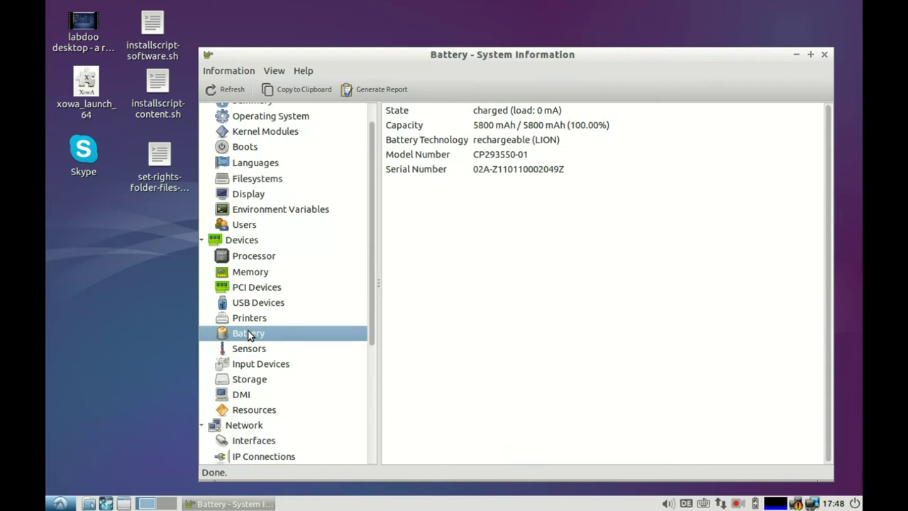
click(250, 351)
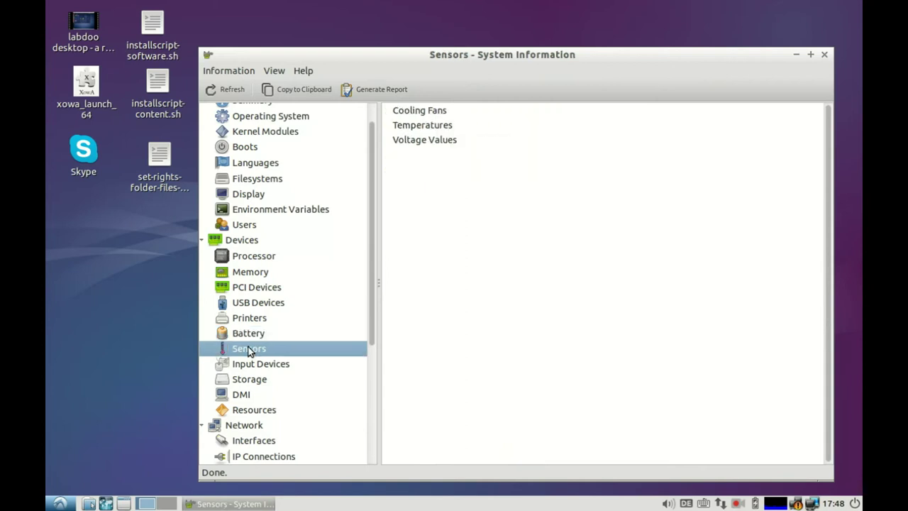
click(260, 308)
click(253, 385)
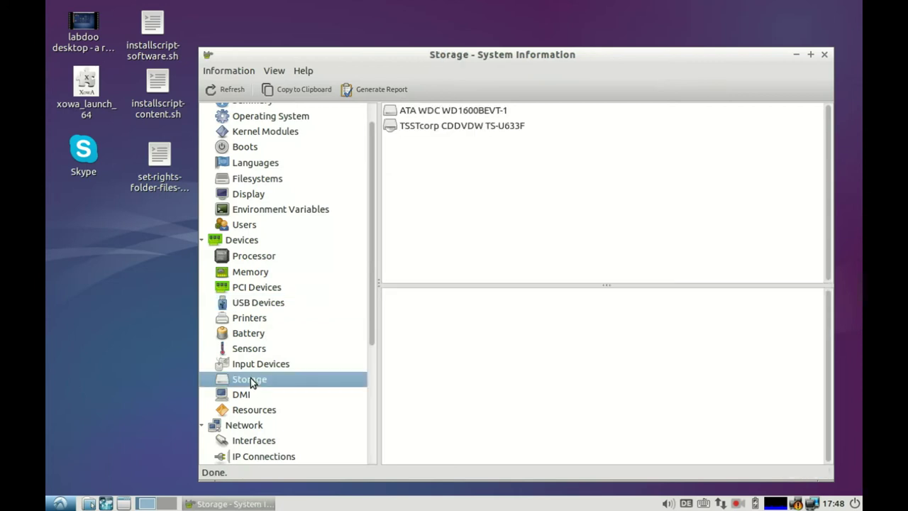
scroll(326, 334, down, 3)
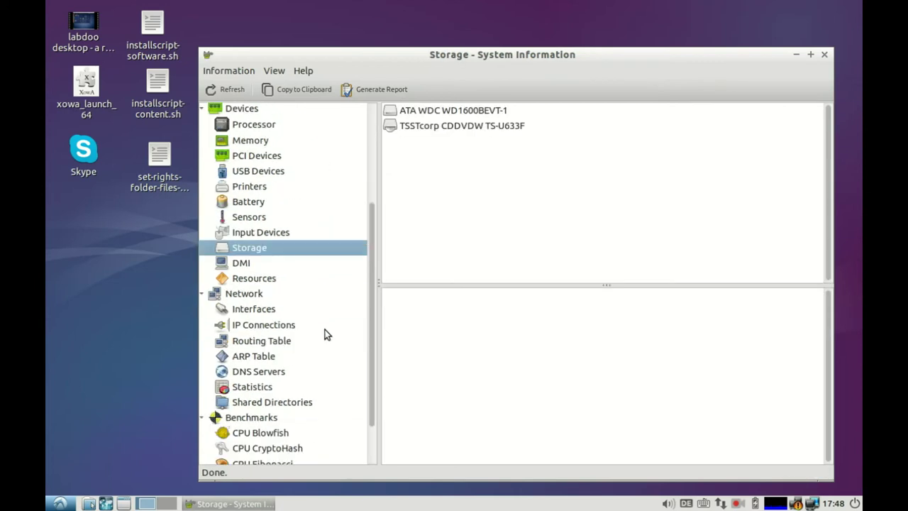
click(250, 295)
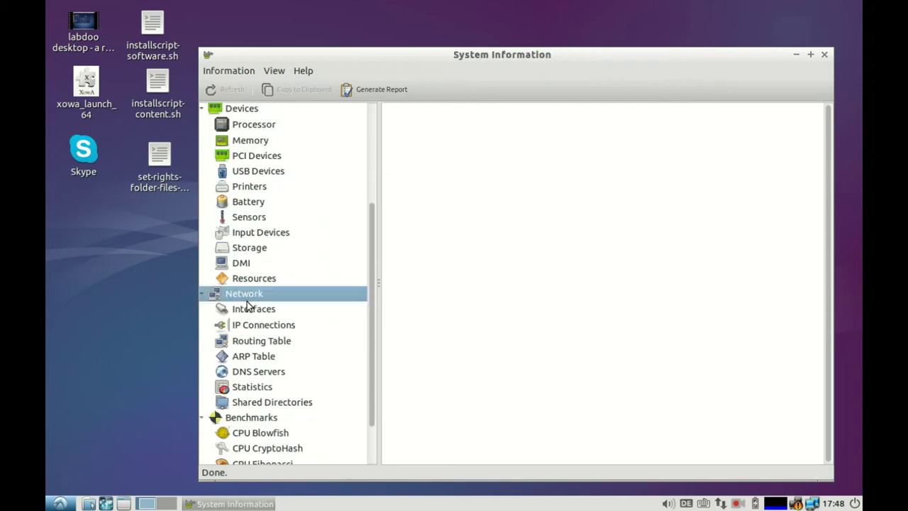
click(249, 313)
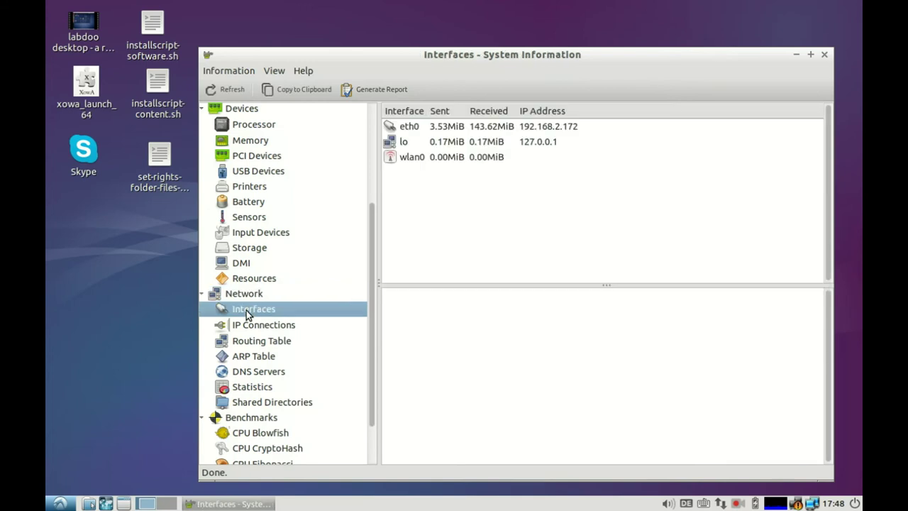